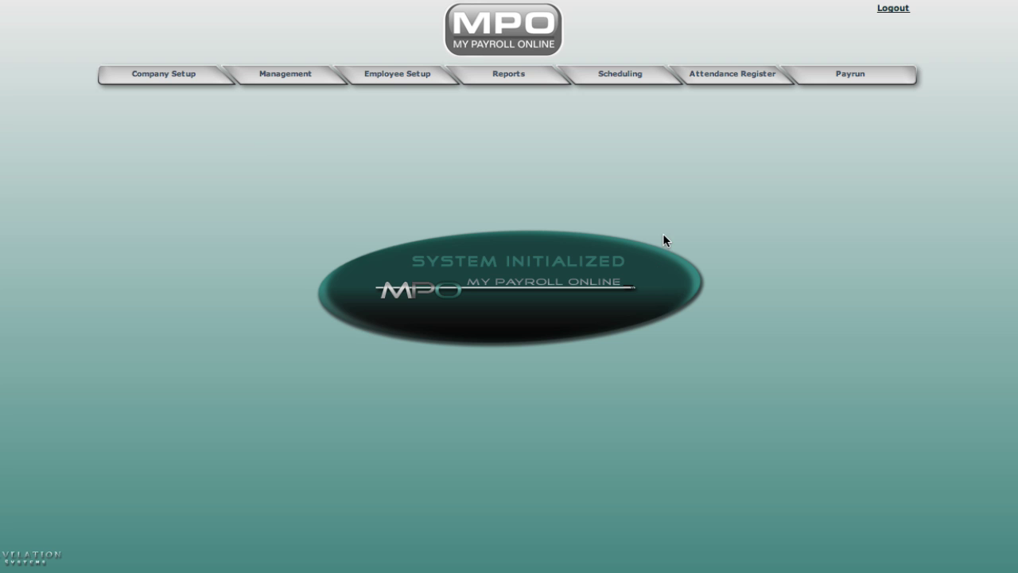
Open the Attendance Register page showing the November 2009 calendar
left_click(709, 77)
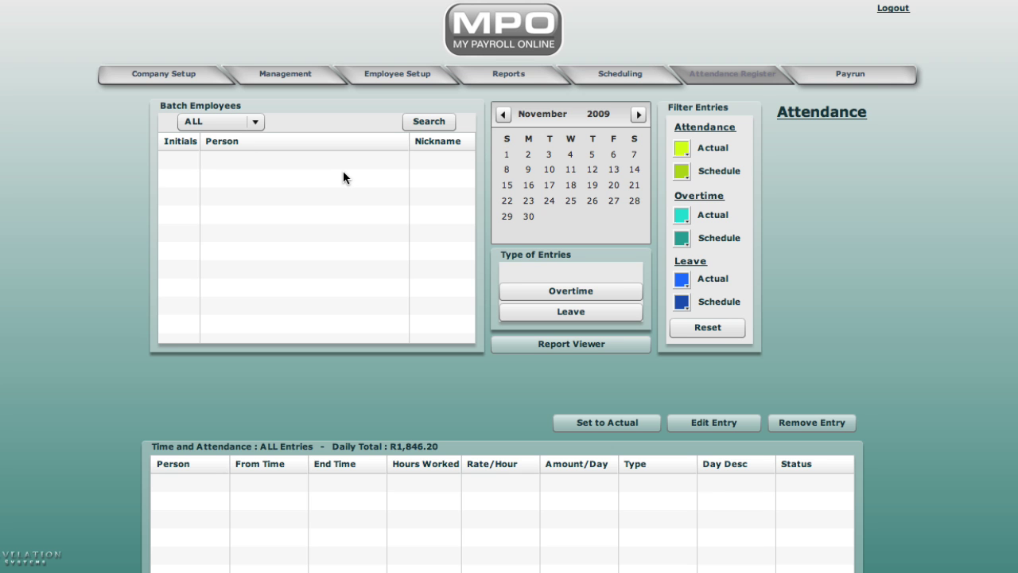
Enrol the second employee in the attendance register via Payment Information, then return to Attendance Register
left_click(389, 77)
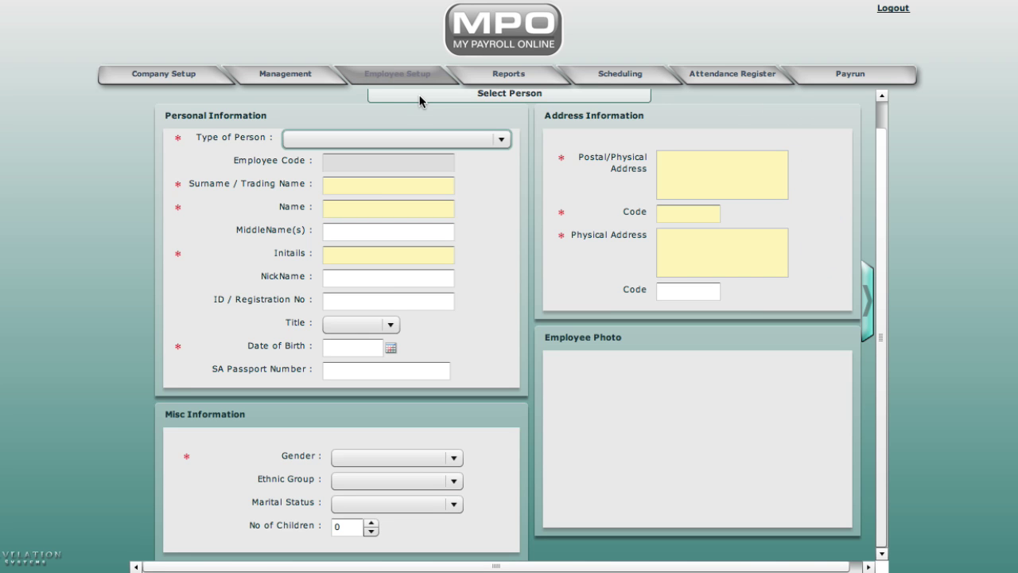
left_click(419, 95)
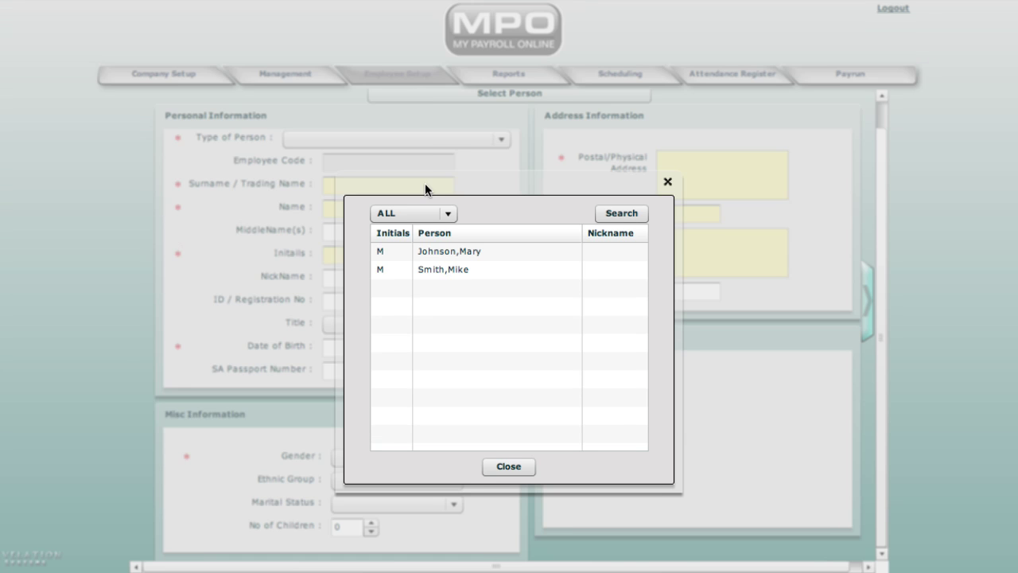
double_click(436, 268)
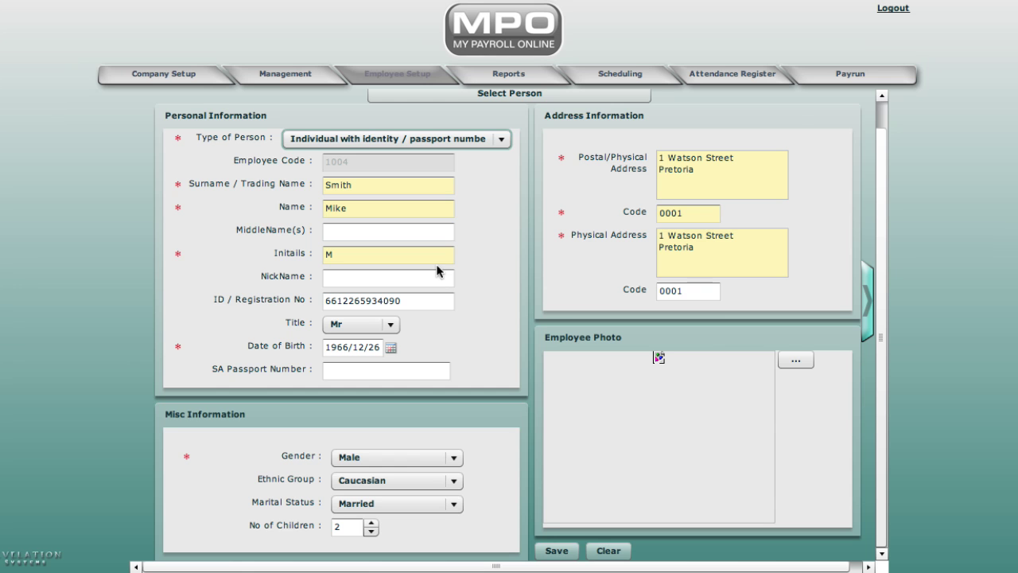
left_click(867, 298)
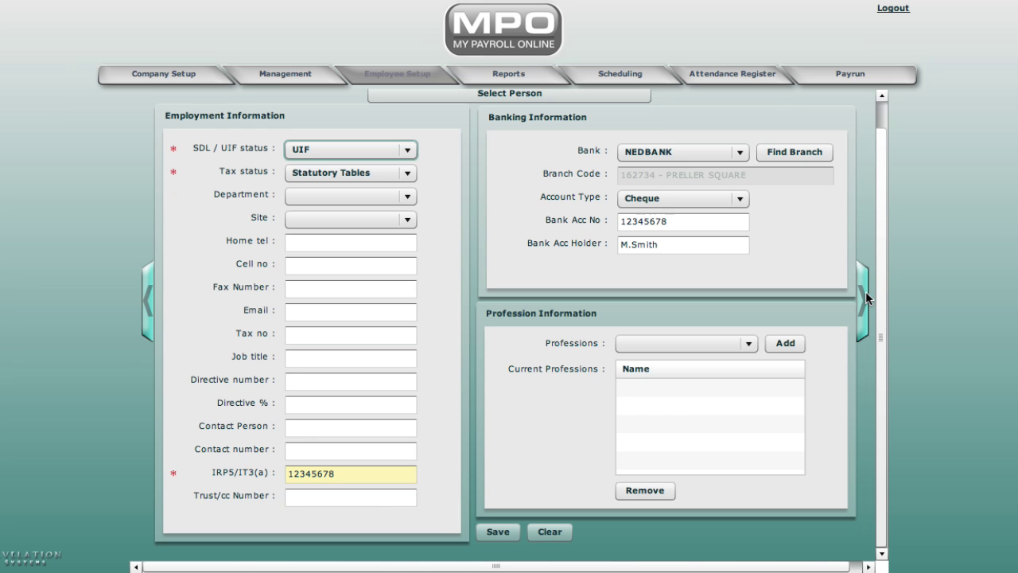
left_click(867, 298)
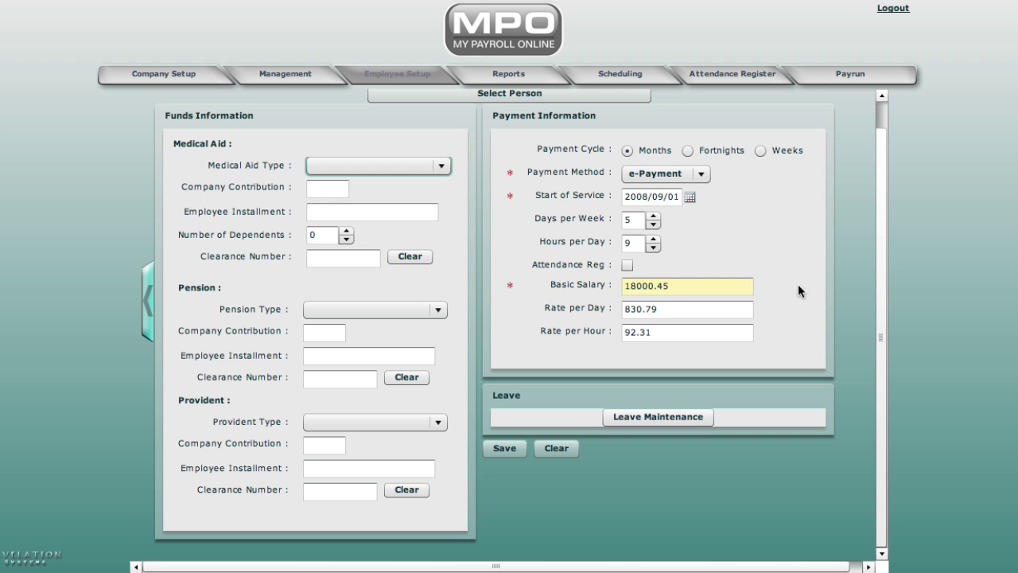
left_click(627, 265)
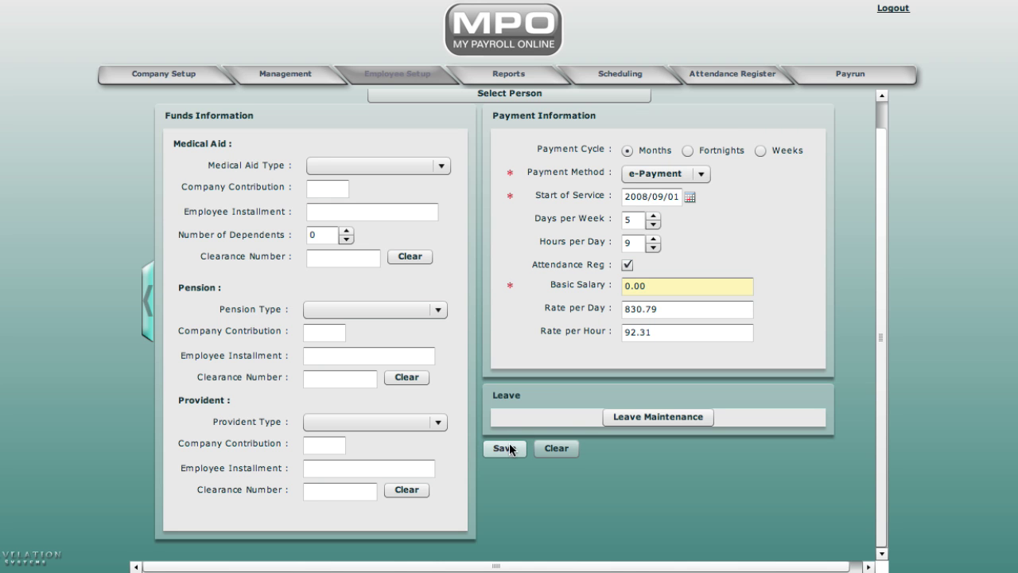
left_click(713, 75)
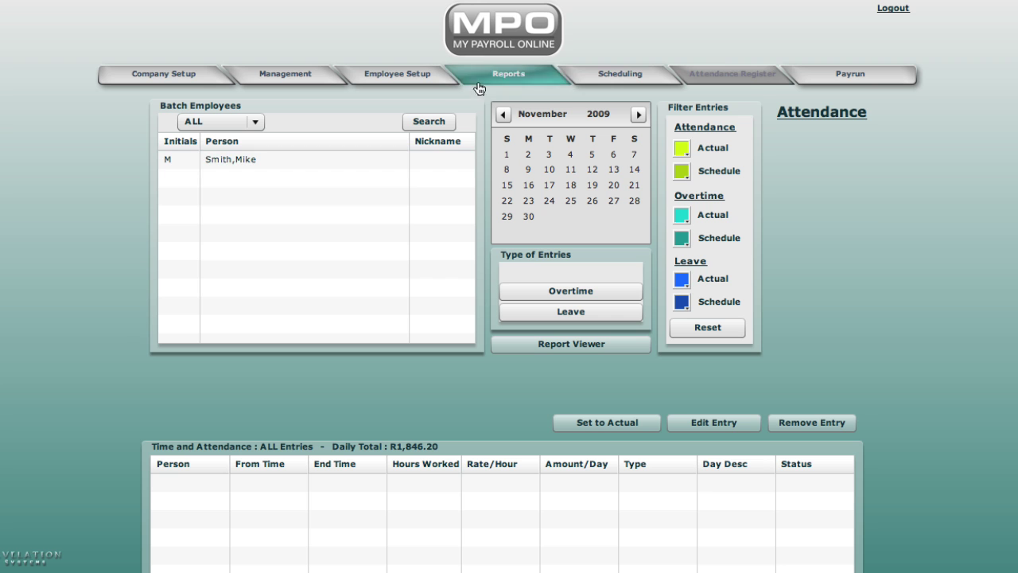
Open the scheduling time-slot picker for the employee on 2 November 2009
left_click(599, 80)
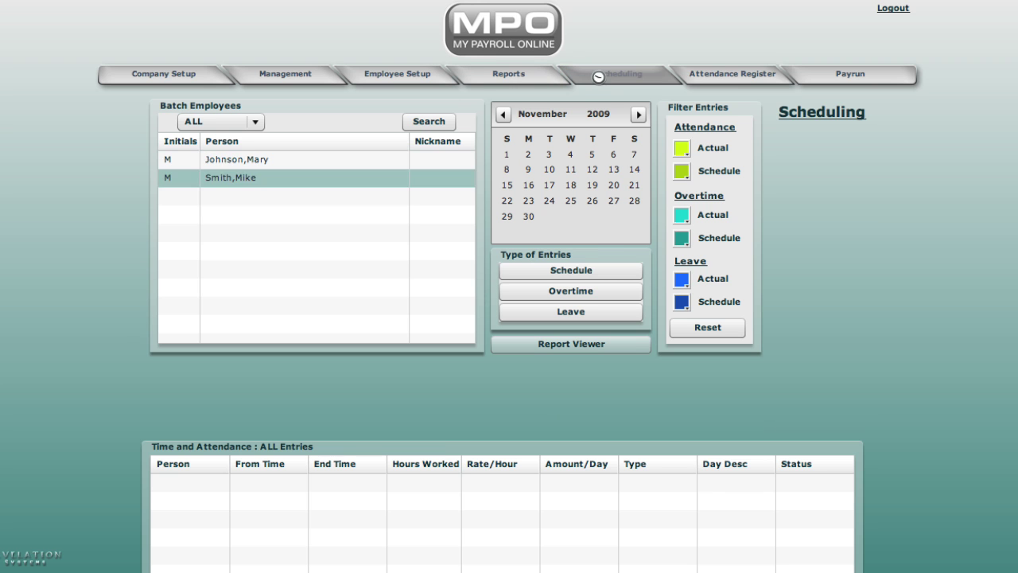
left_click(279, 164)
left_click(529, 155)
left_click(547, 269)
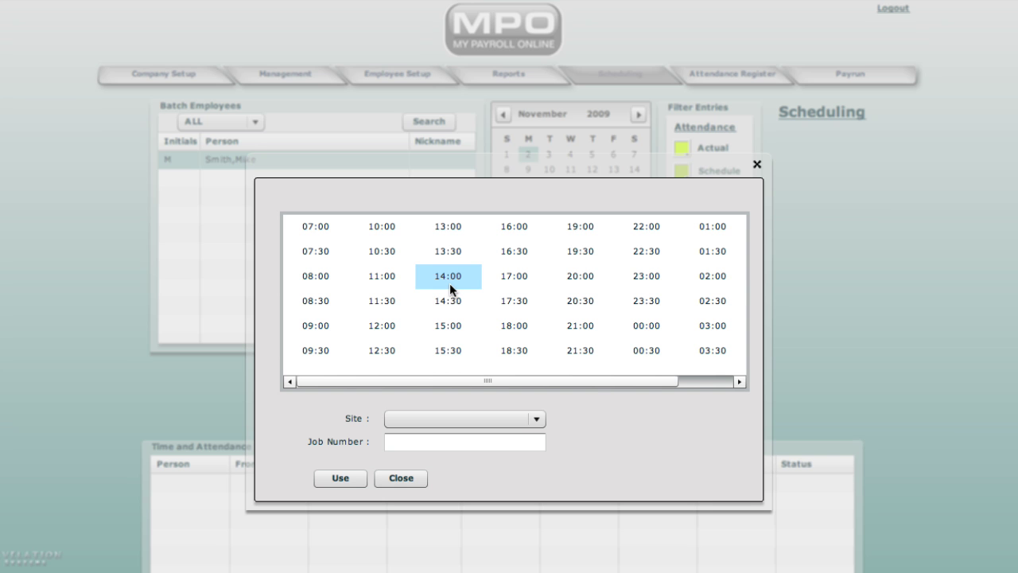
Set the working day time interval to 10 minutes in Business Rules and save
left_click(406, 476)
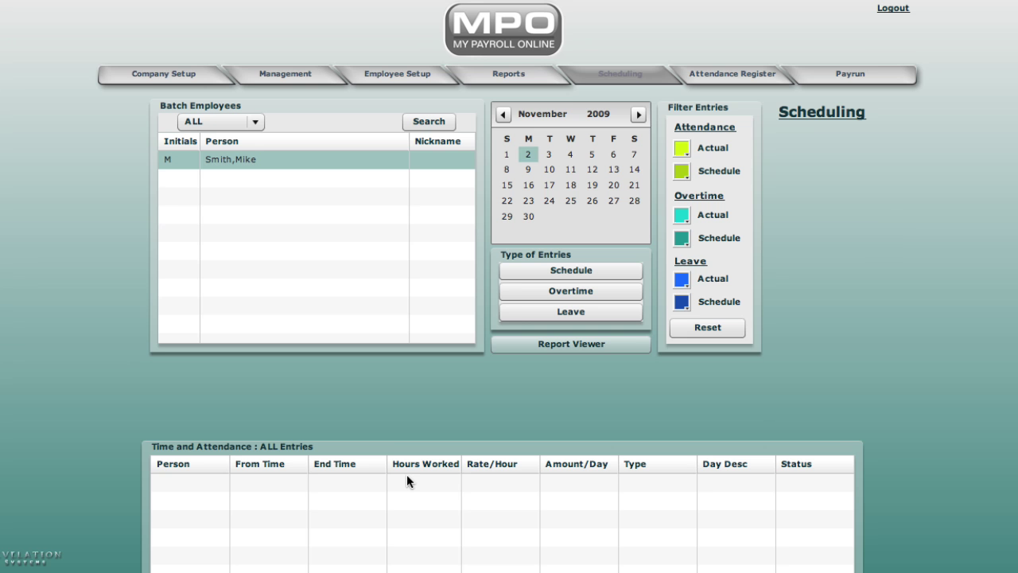
left_click(309, 80)
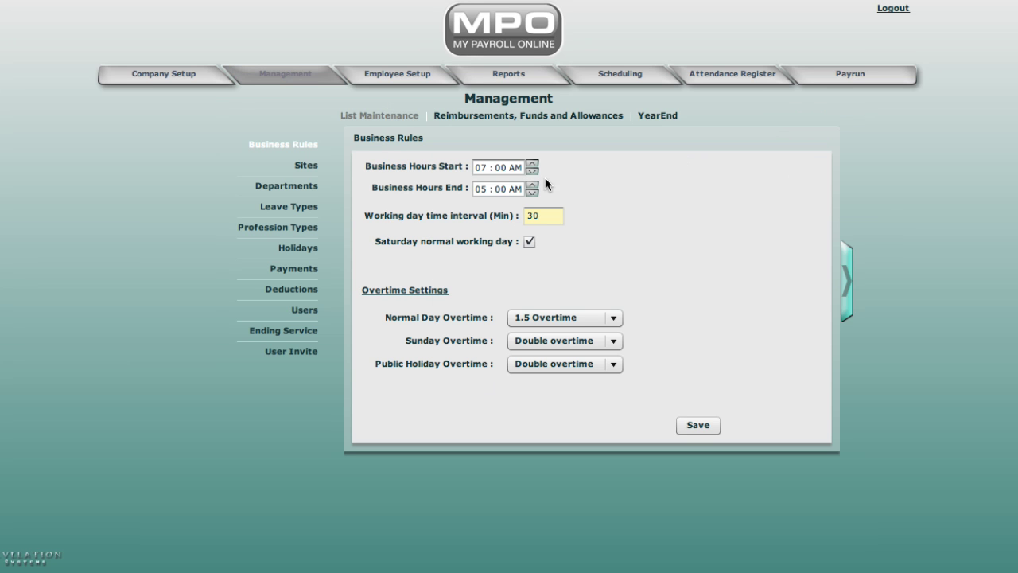
left_click(544, 215)
type("10")
left_click(697, 425)
Check the employee's scheduling time slots, now in 10-minute steps
left_click(645, 80)
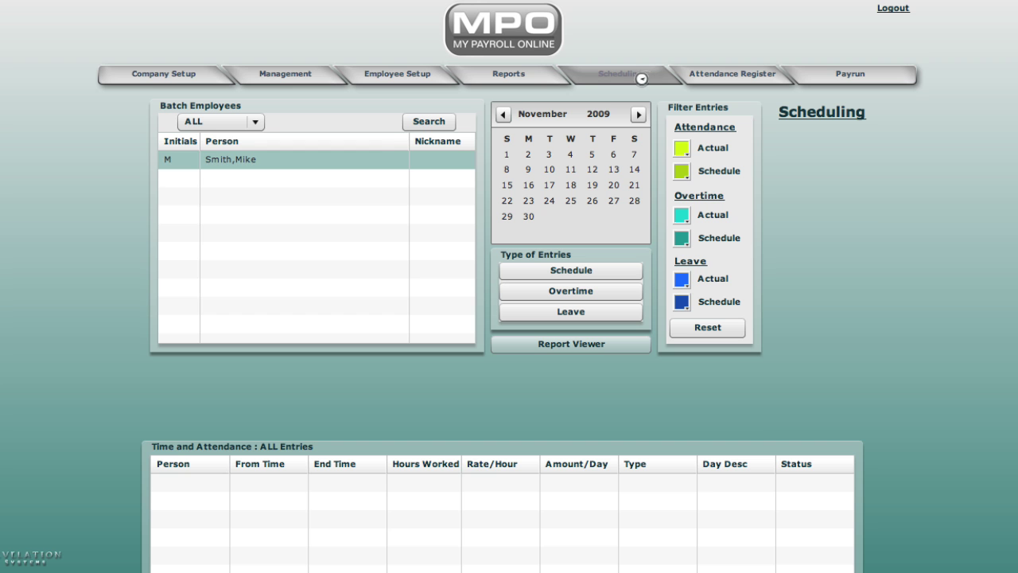
left_click(306, 156)
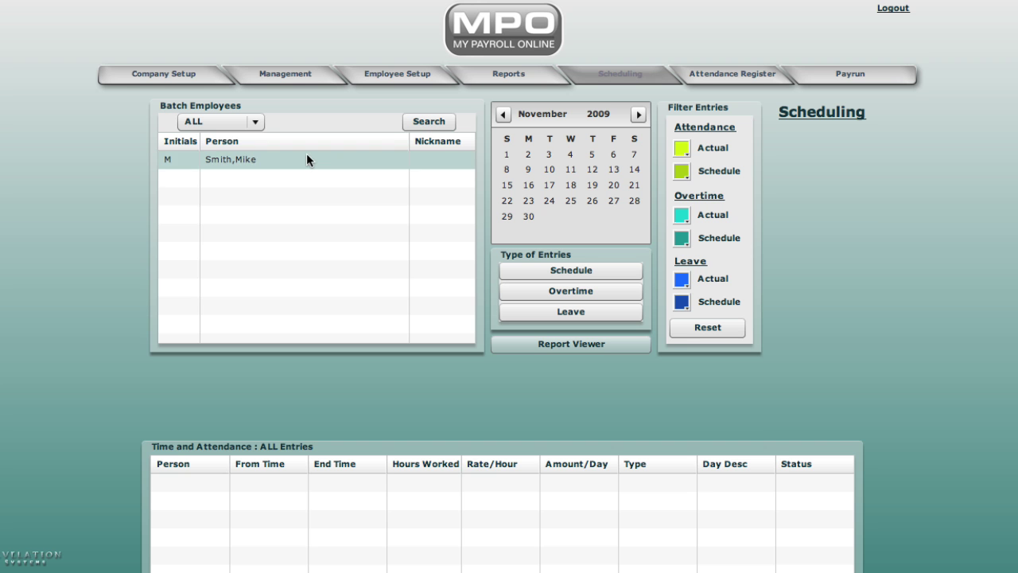
left_click(555, 271)
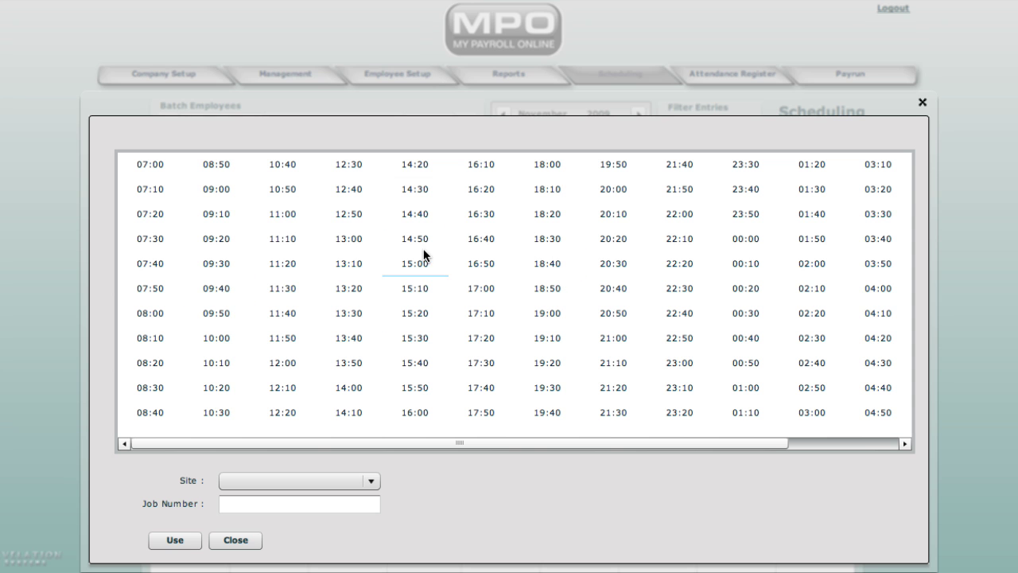
left_click(249, 540)
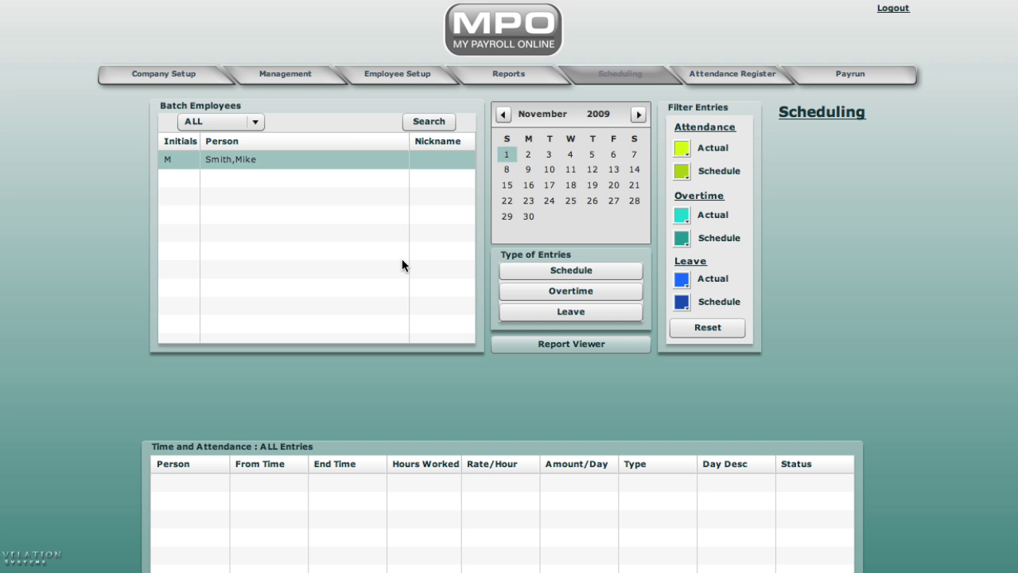
Restore the working day time interval to 30 minutes and save
left_click(309, 77)
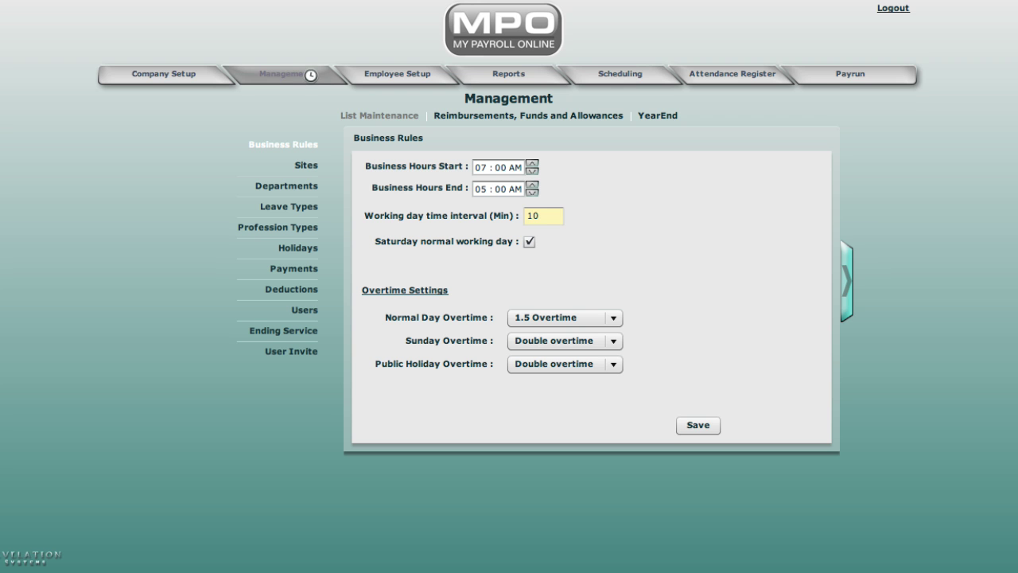
left_click(543, 215)
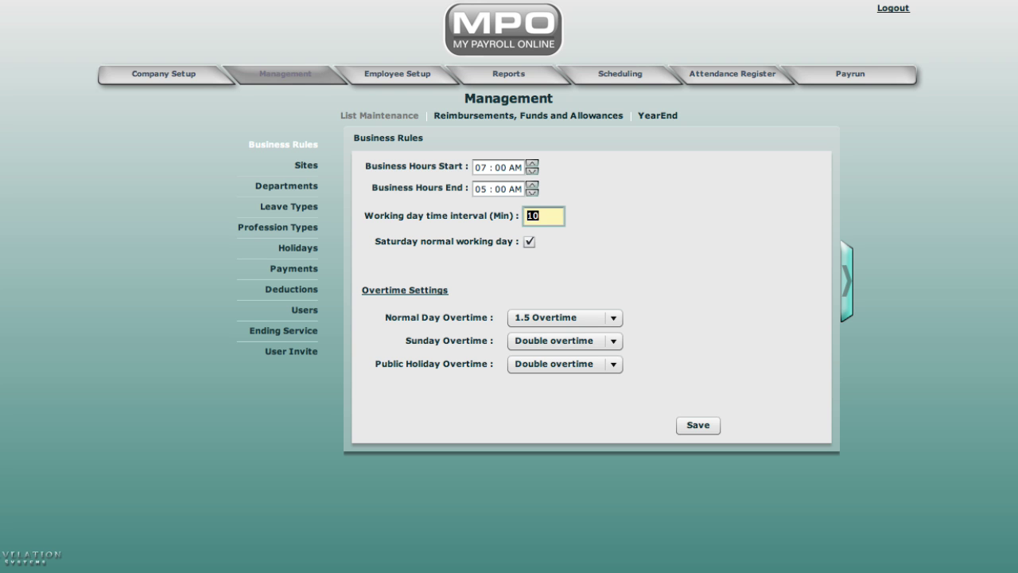
type("30")
left_click(700, 422)
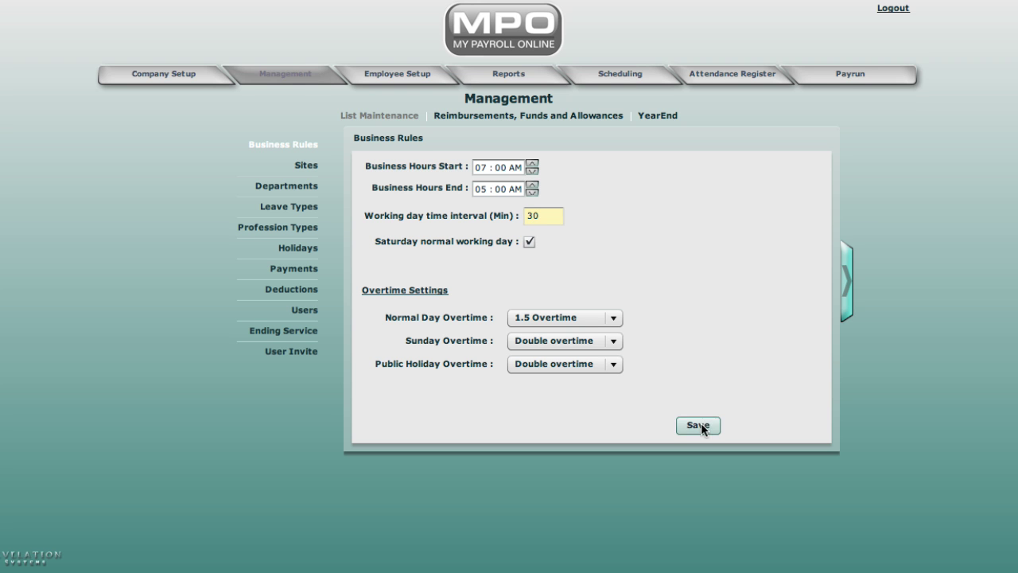
Schedule the employee on 2 November from 07:00 to 16:59, 10 hours totalling R923.10
left_click(626, 74)
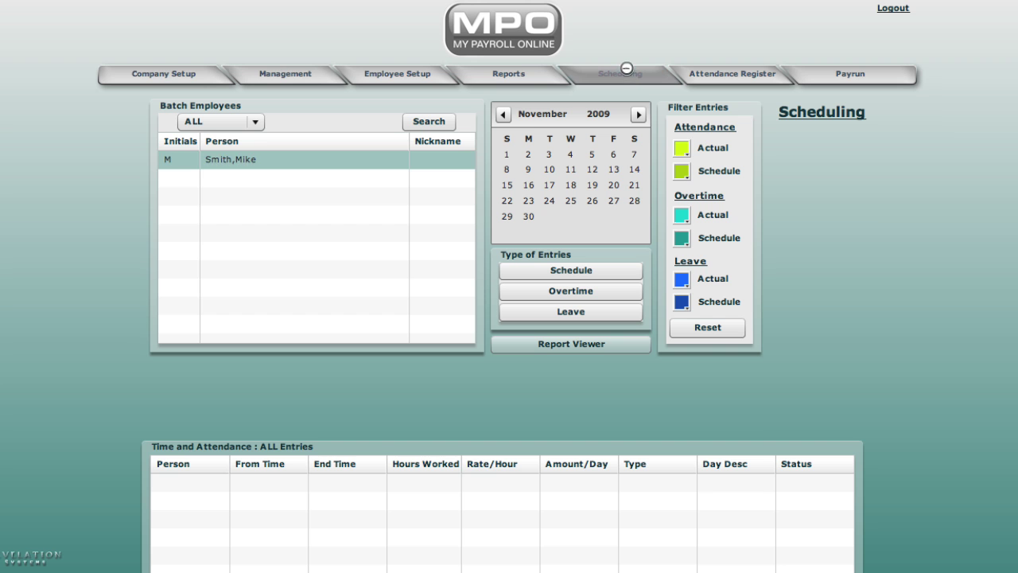
left_click(328, 160)
left_click(527, 156)
left_click(535, 269)
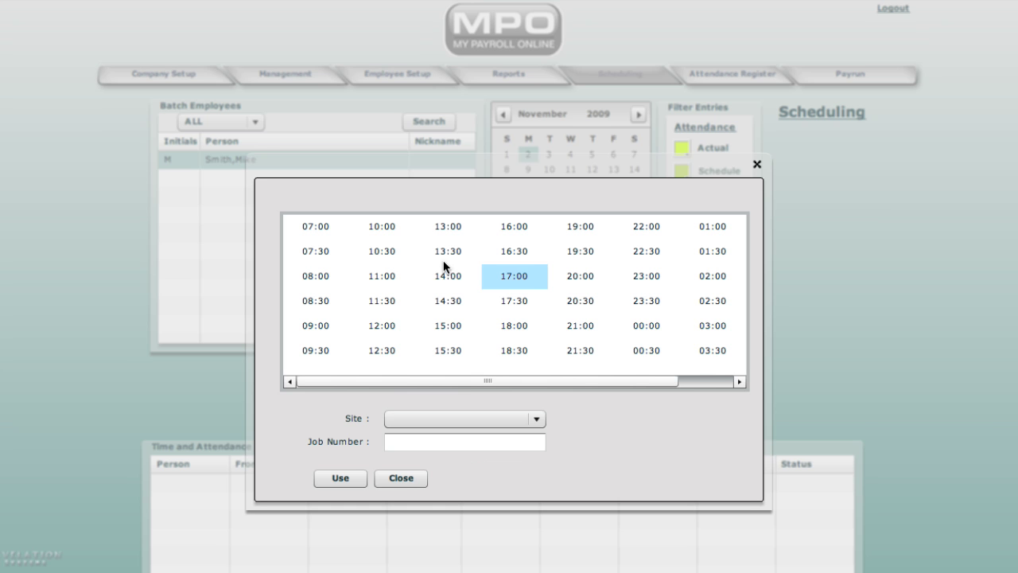
left_click(329, 230)
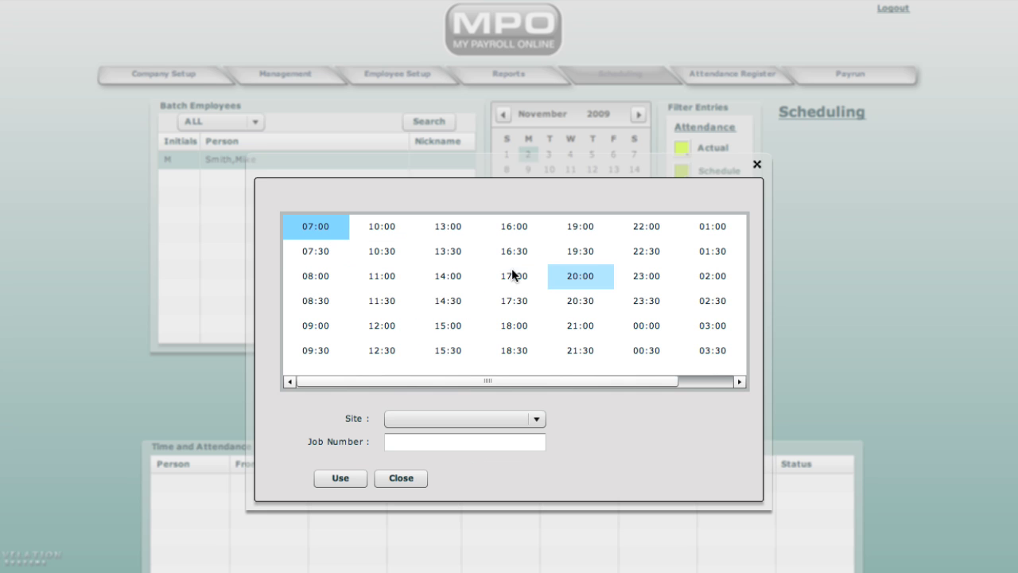
left_click(321, 225)
left_click(320, 225)
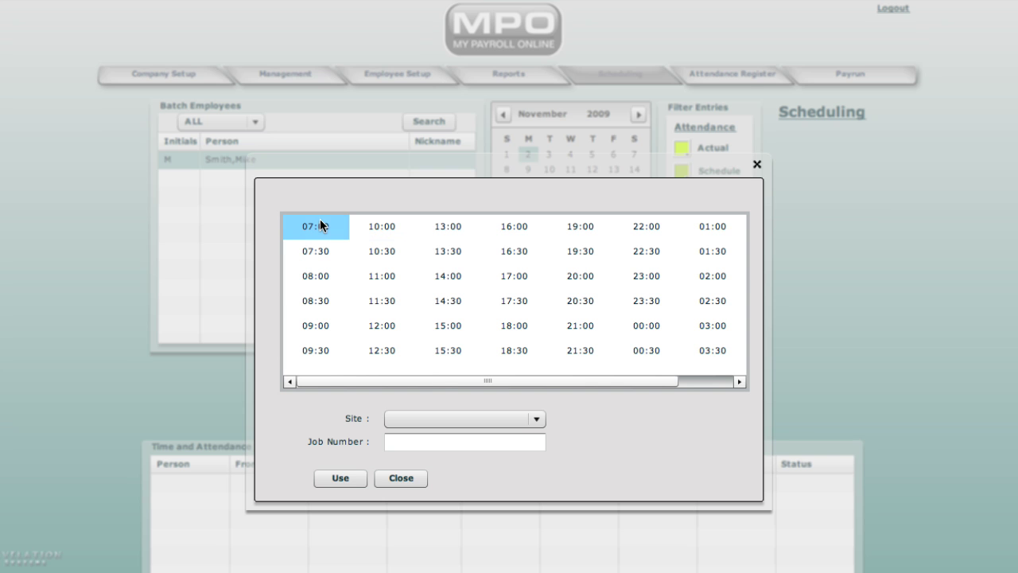
left_click(497, 237, "shift")
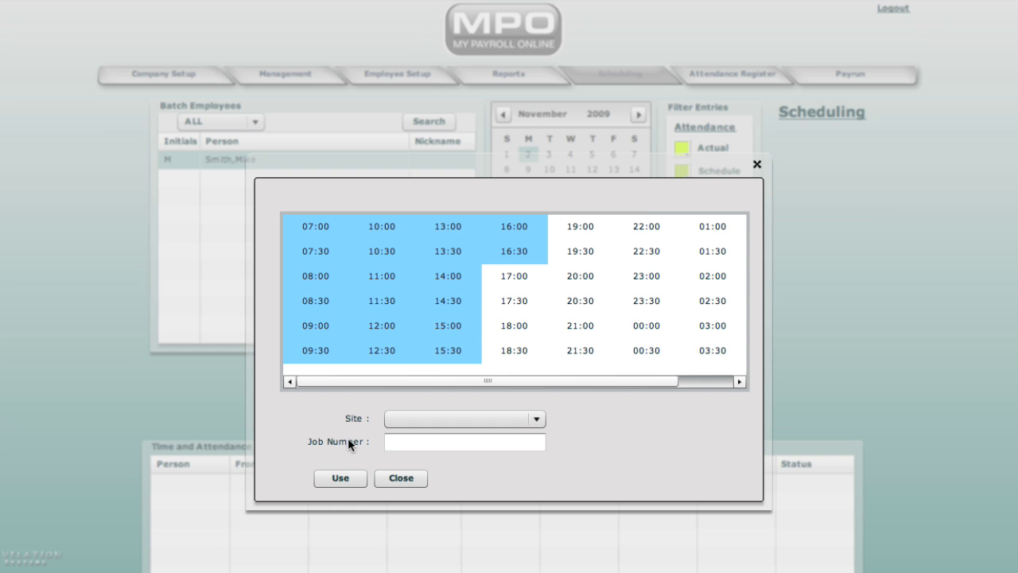
left_click(341, 478)
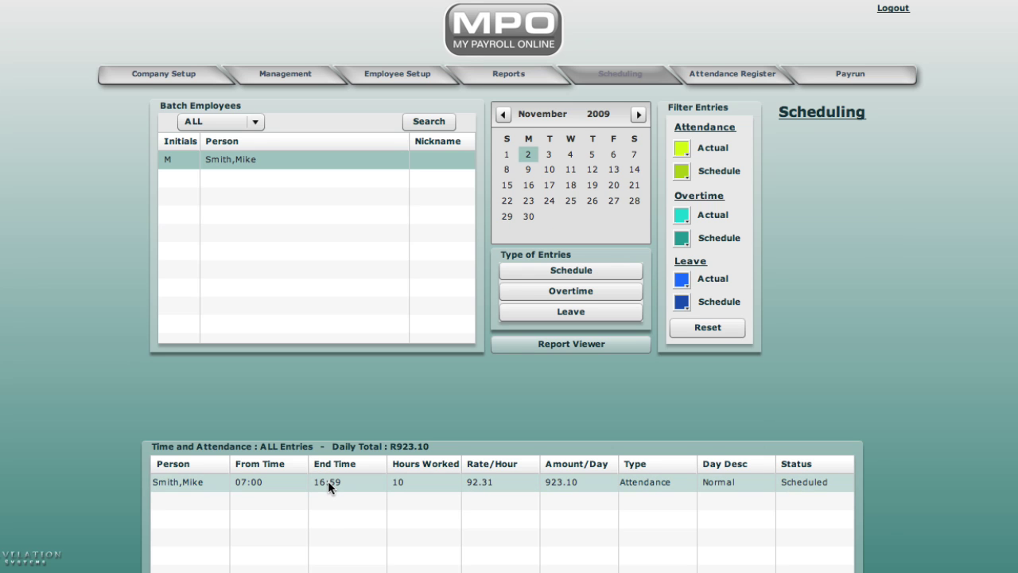
Remove the lunch slots from the 2 November entry, splitting it into 07:00–12:29 and 13:30–16:59
left_click(413, 482)
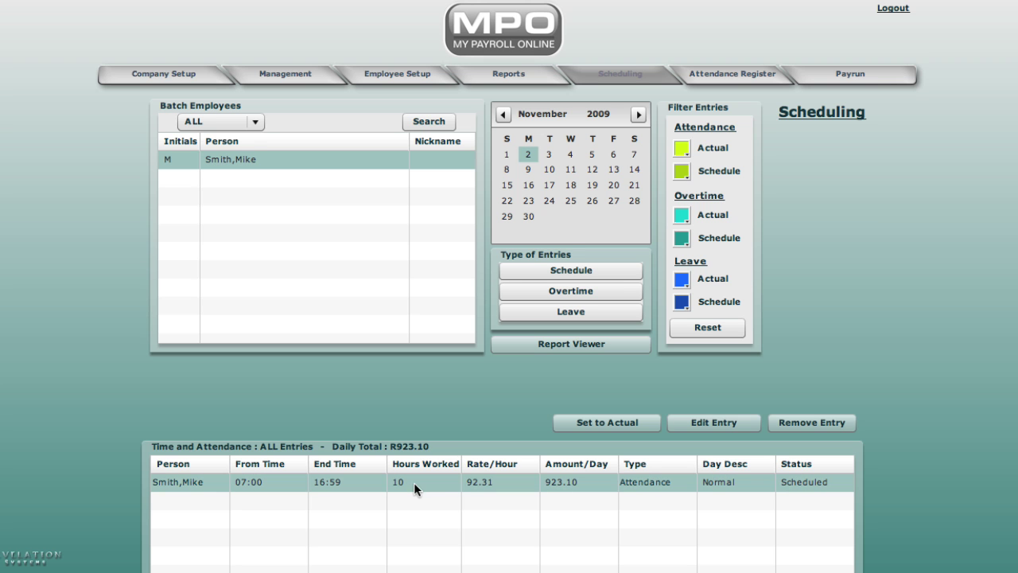
left_click(721, 422)
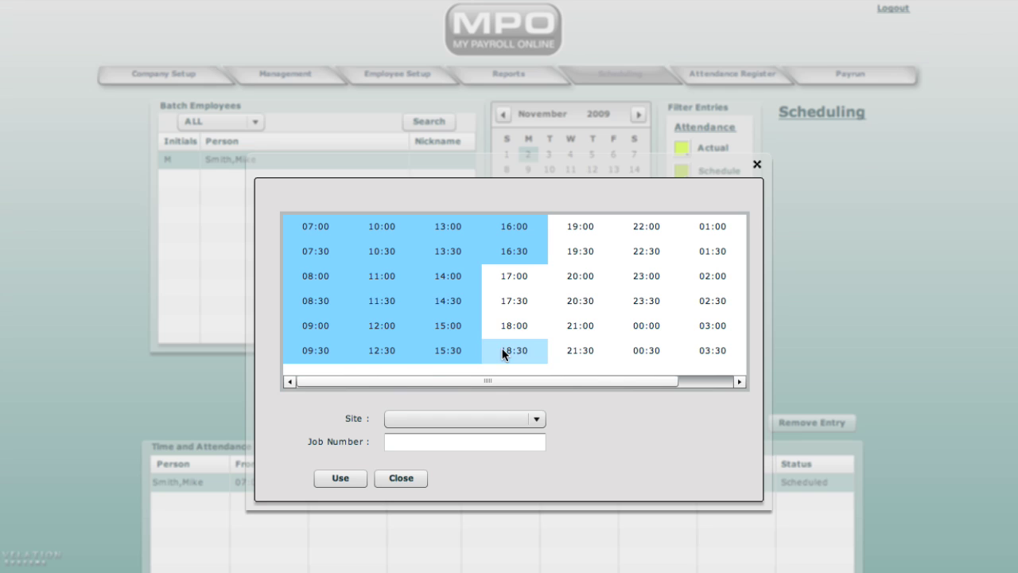
left_click(384, 344)
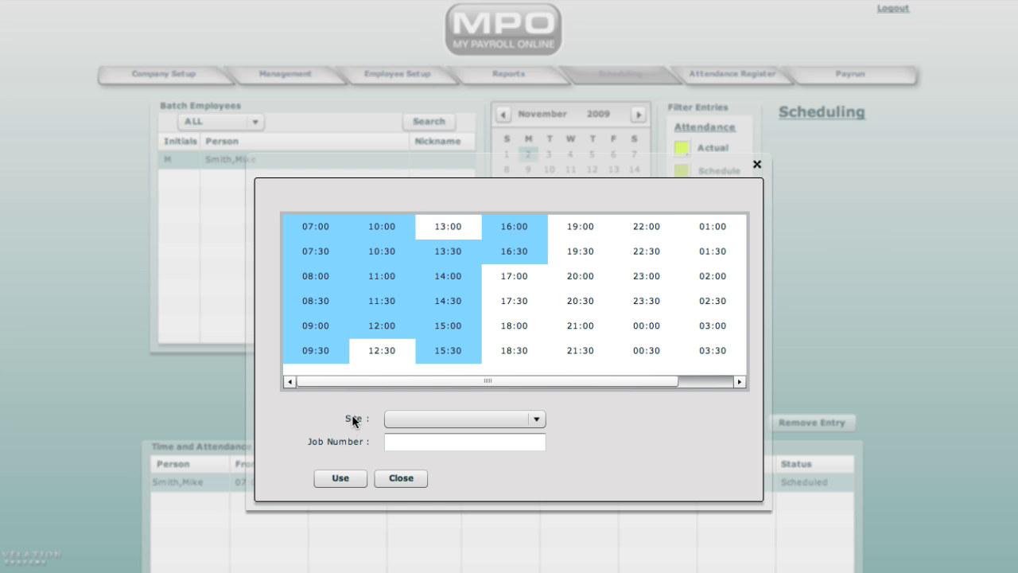
left_click(329, 477)
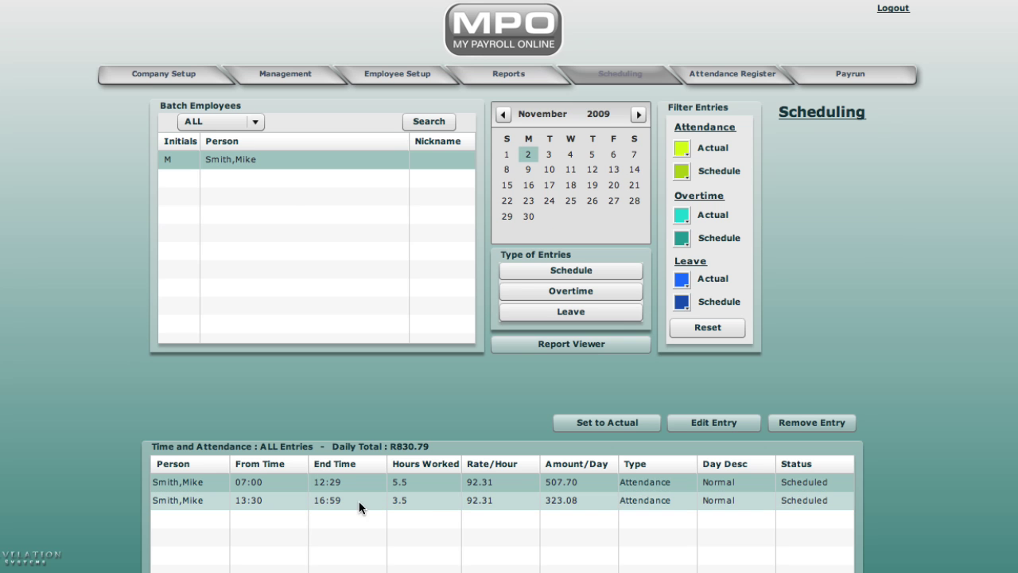
left_click(418, 500)
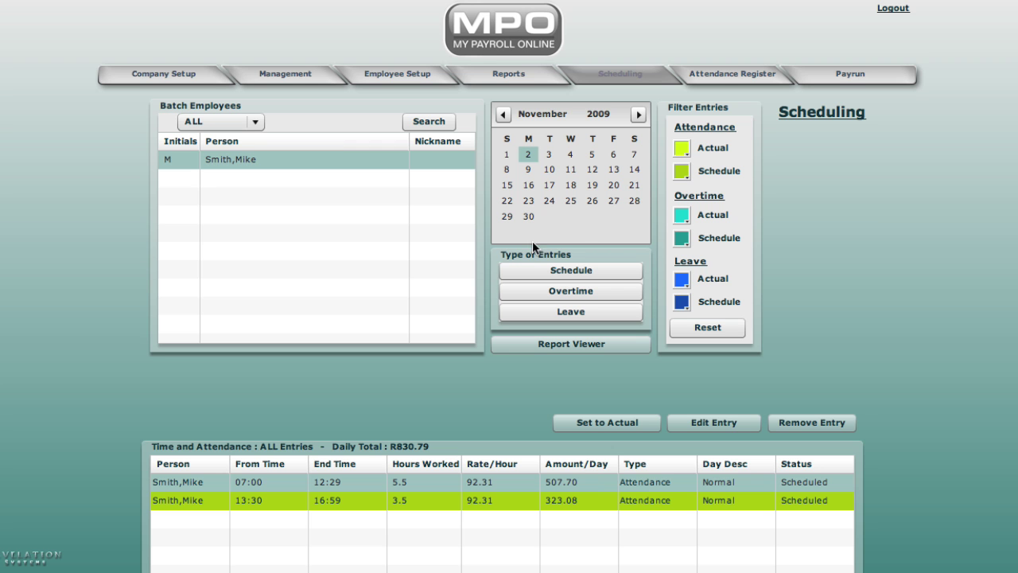
Schedule 3 November from 07:00 to 16:59 (10 hours, R923.10) and select the new entry
left_click(547, 156)
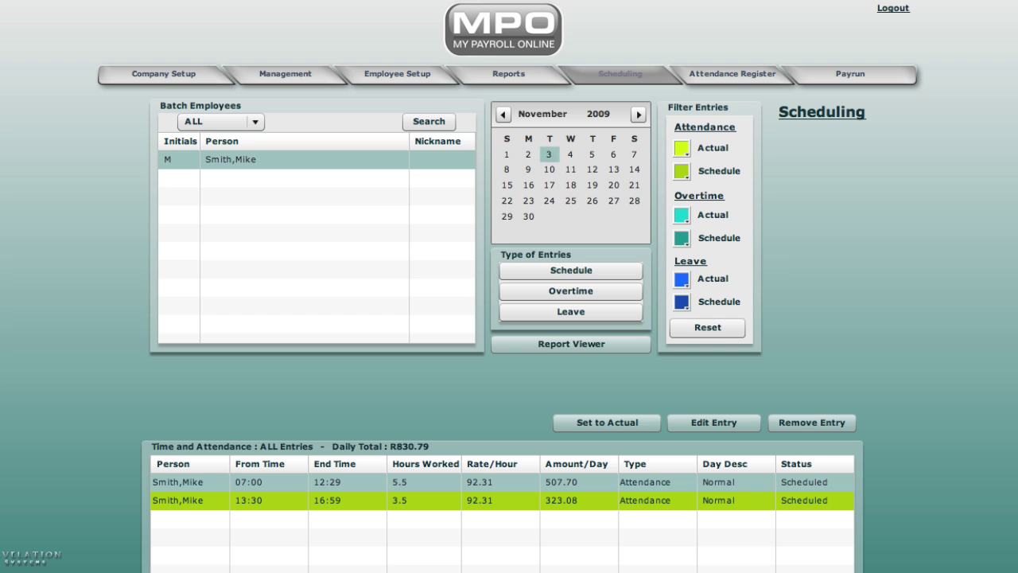
left_click(554, 269)
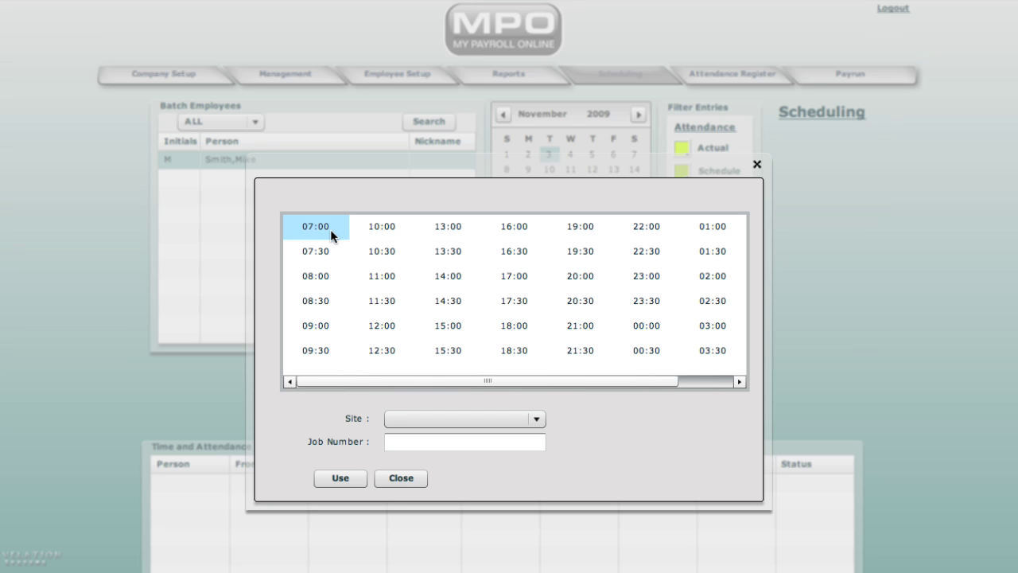
left_click(328, 227)
left_click(513, 250)
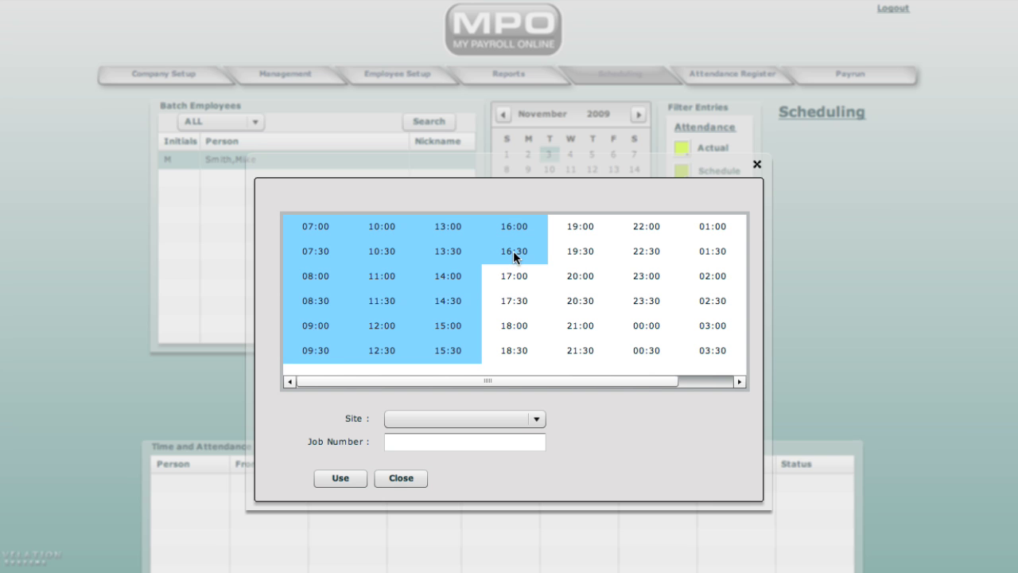
left_click(340, 478)
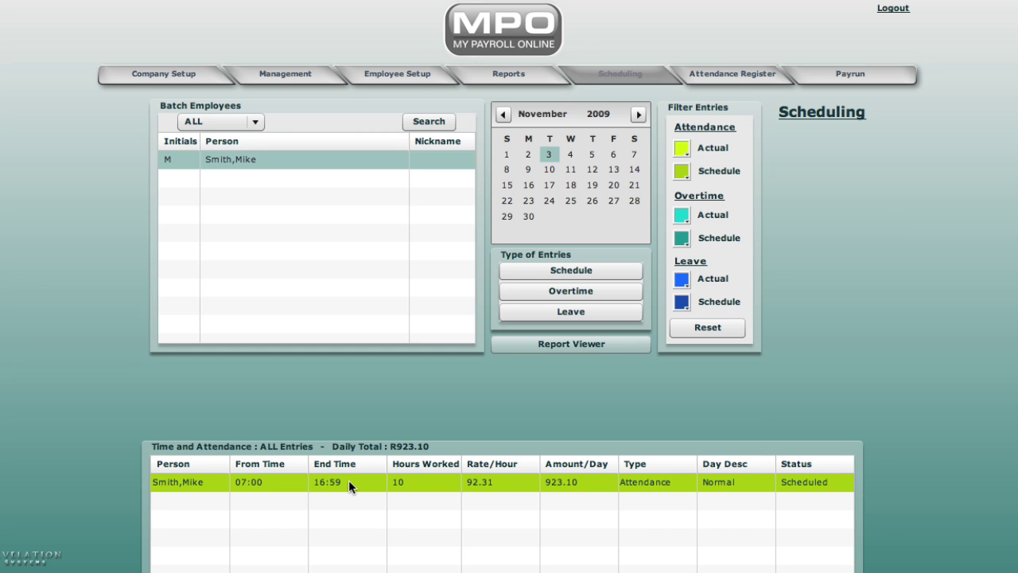
left_click(348, 481)
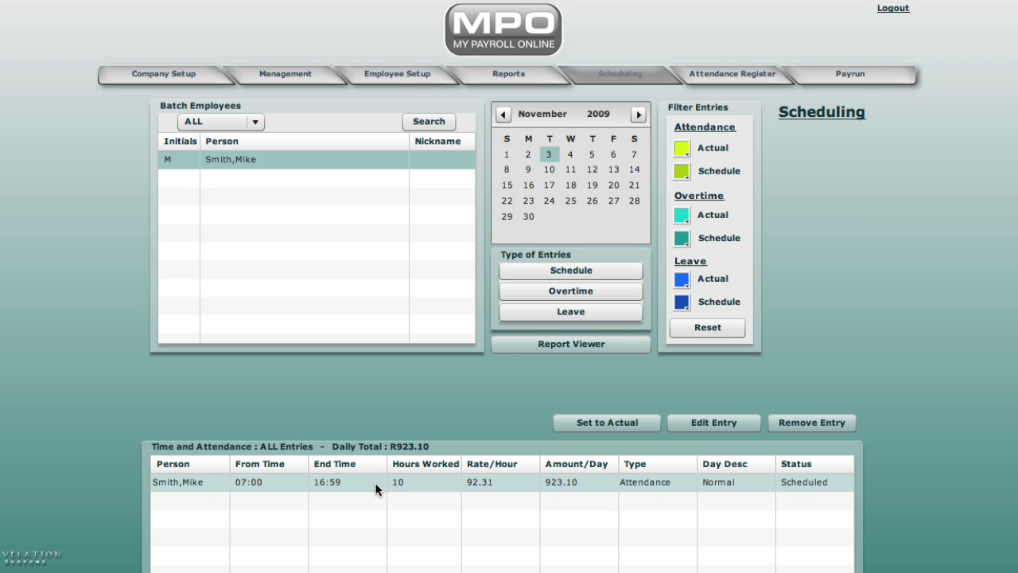
Remove the 12:30 and 13:00 slots from the 3 November entry for a lunch break
left_click(732, 423)
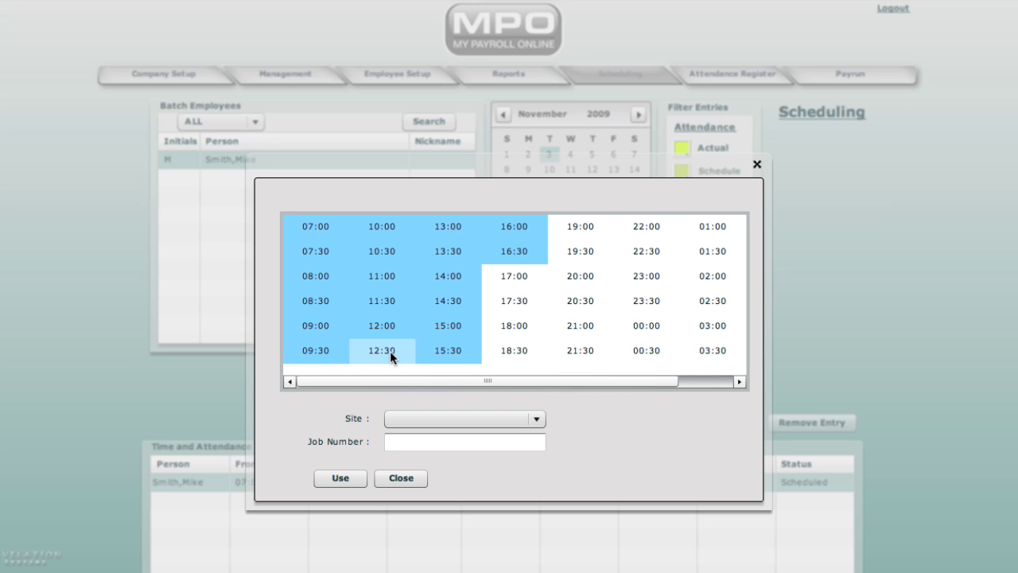
left_click(389, 351)
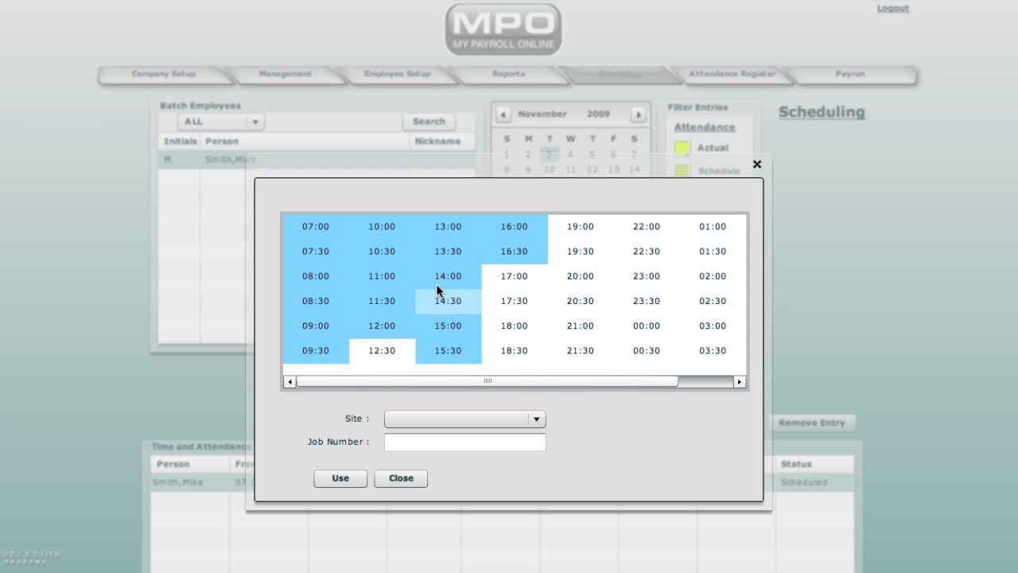
left_click(447, 228)
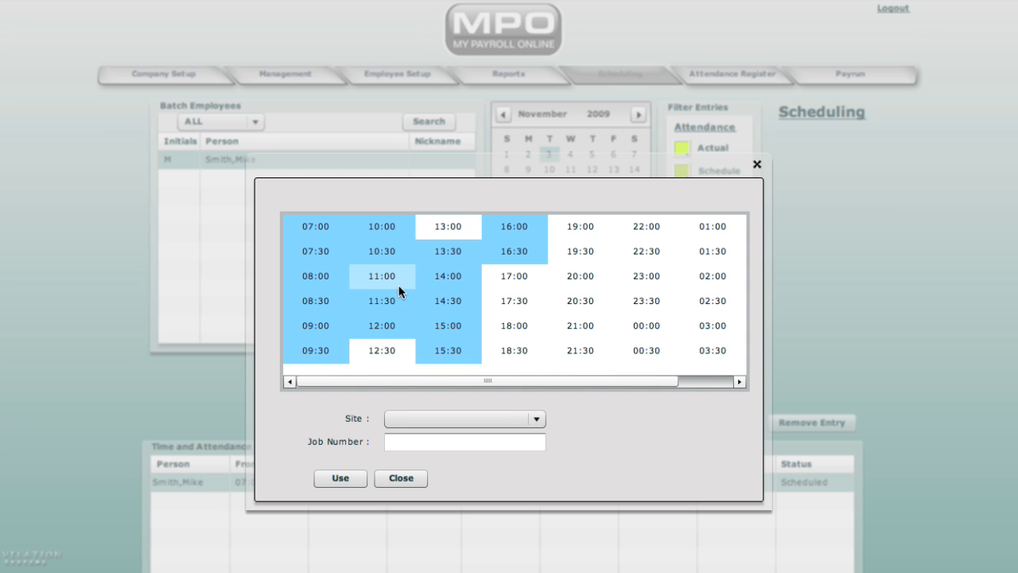
left_click(349, 474)
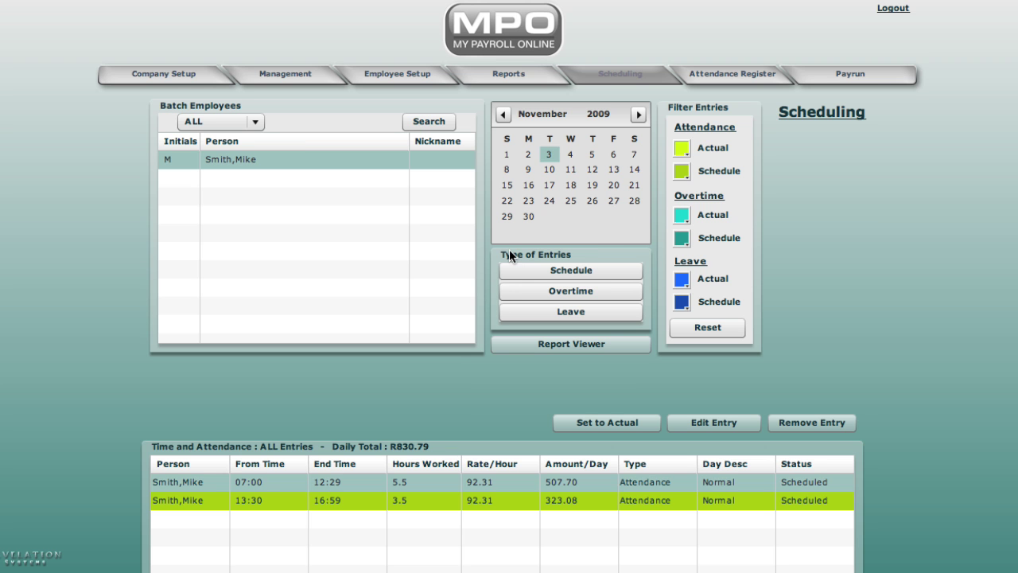
Set the 2 November morning and afternoon entries to Actual
left_click(529, 155)
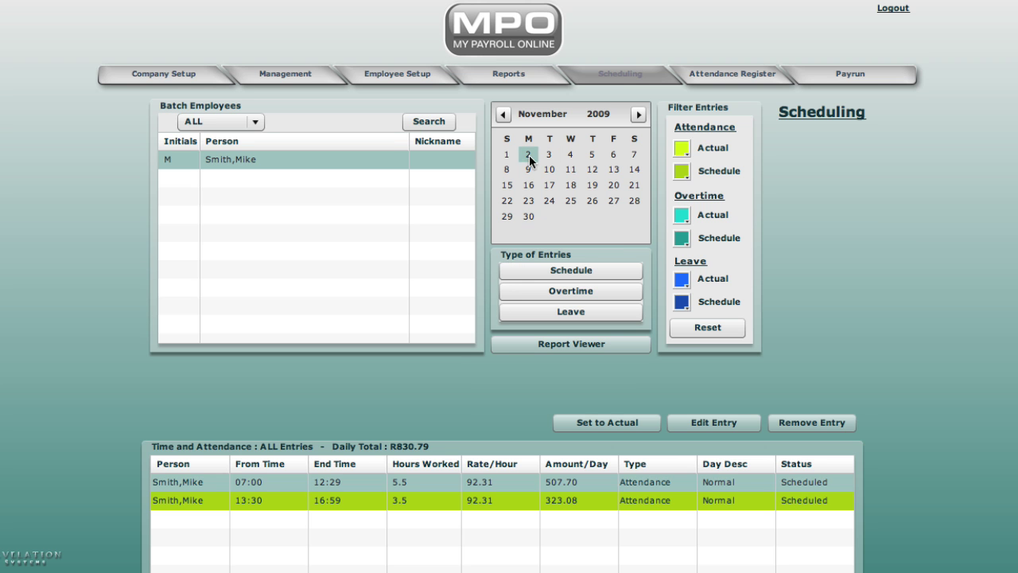
left_click(341, 483)
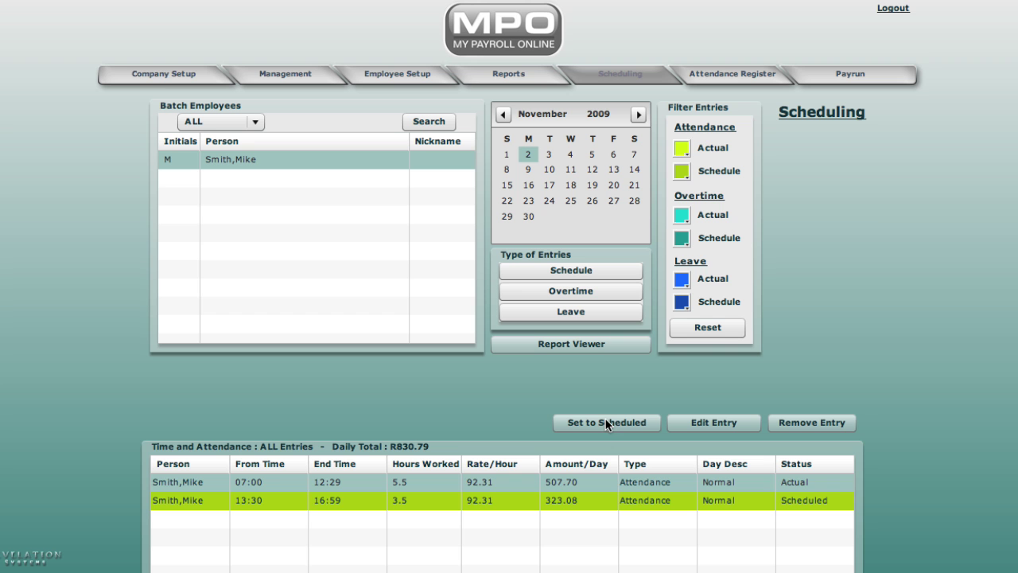
left_click(527, 498)
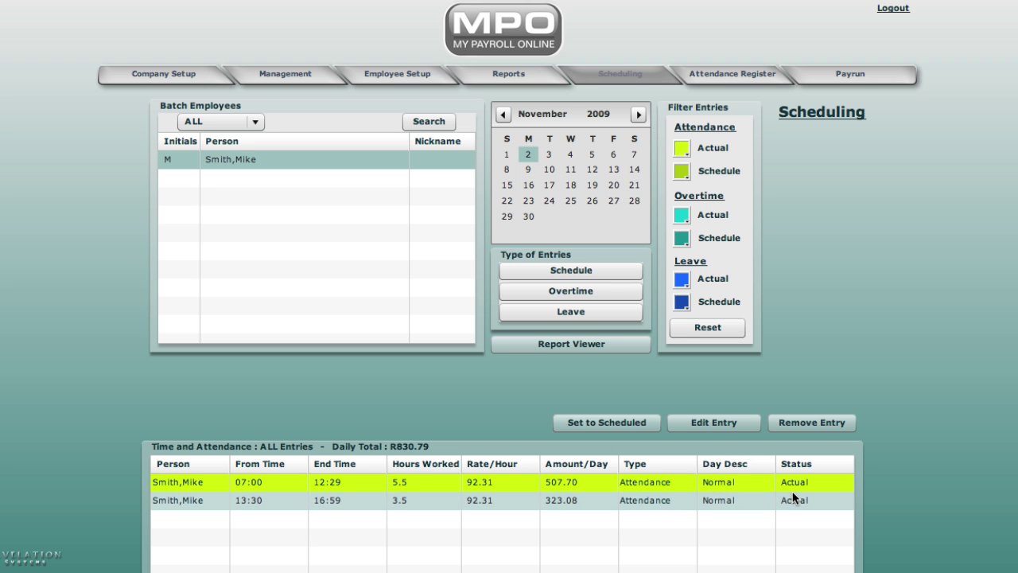
Set both 3 November entries, 07:00–12:29 and 13:30–16:59, to Actual
left_click(279, 159)
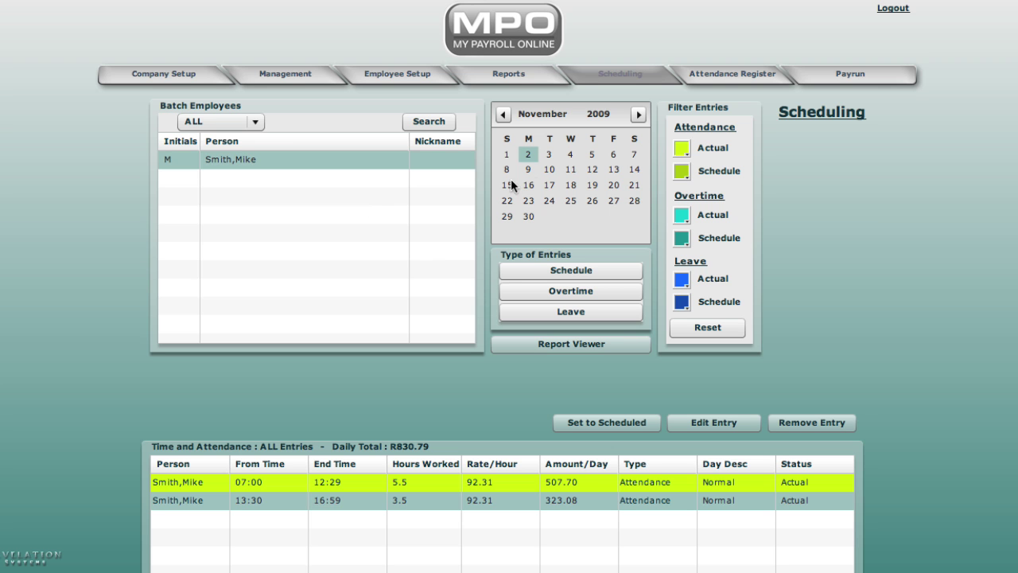
left_click(551, 158)
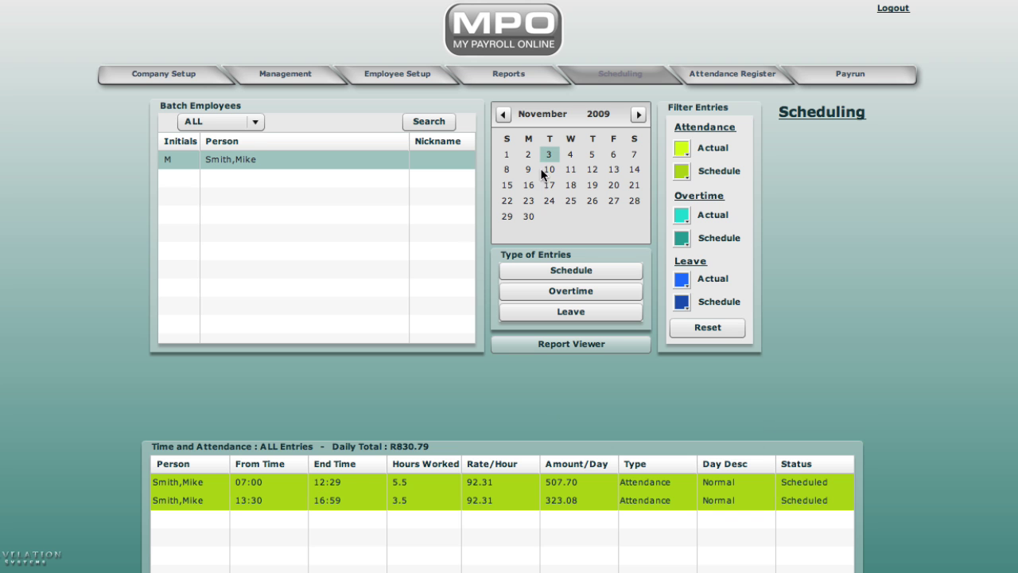
left_click(350, 478)
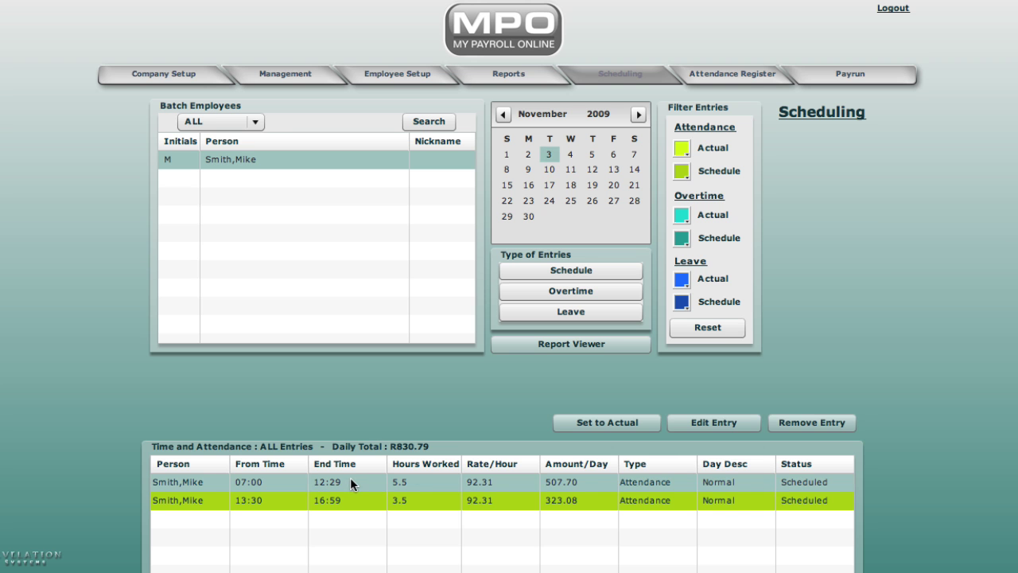
left_click(606, 422)
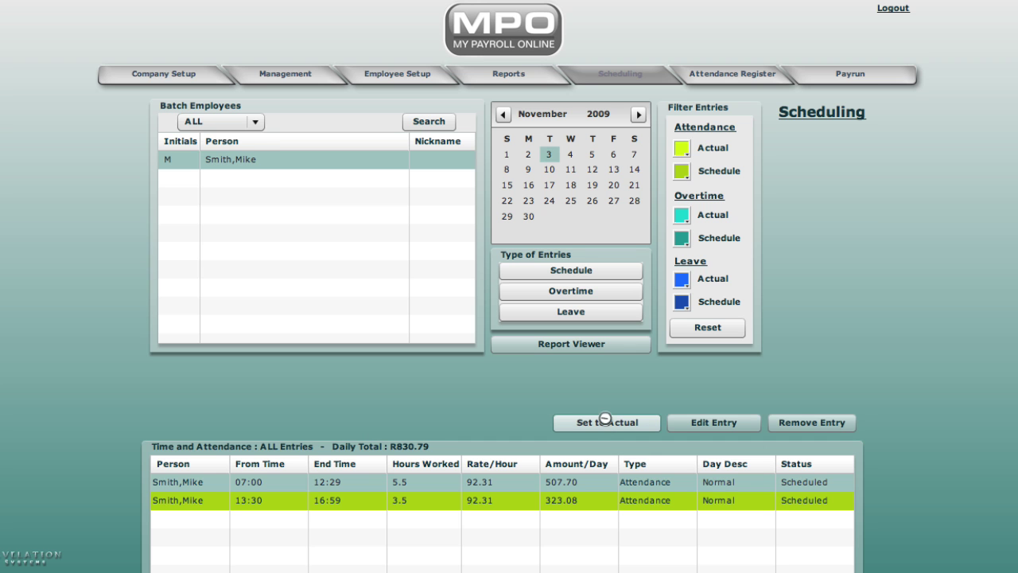
left_click(473, 500)
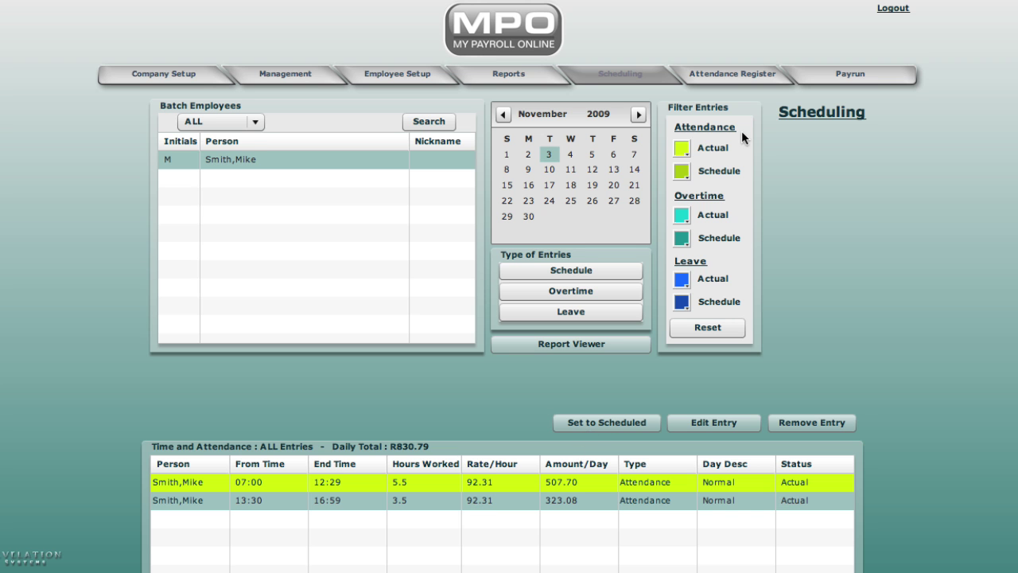
Review the employee's 2 and 3 November attendance and select the 07:00–12:29 entry
left_click(748, 76)
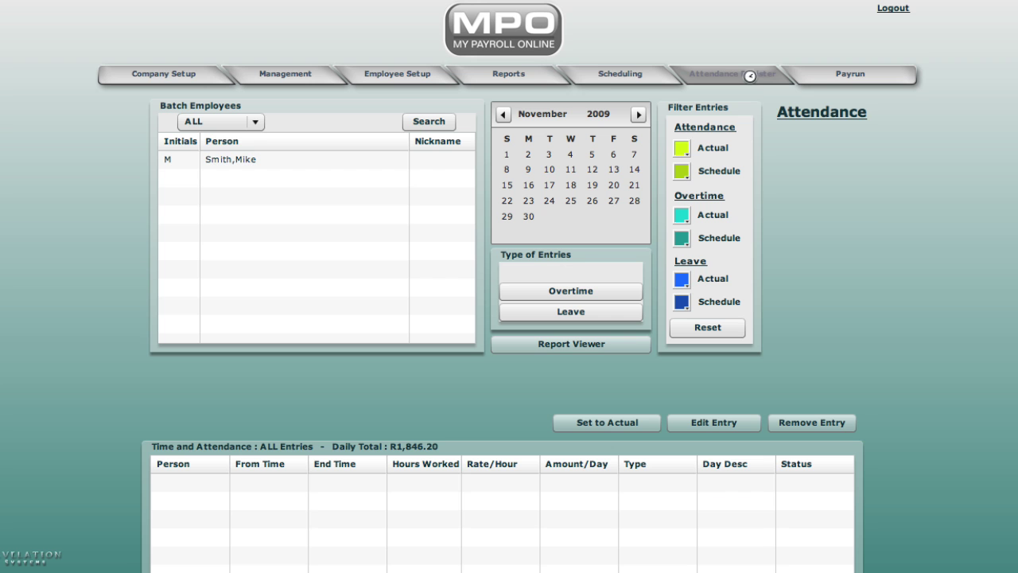
left_click(348, 156)
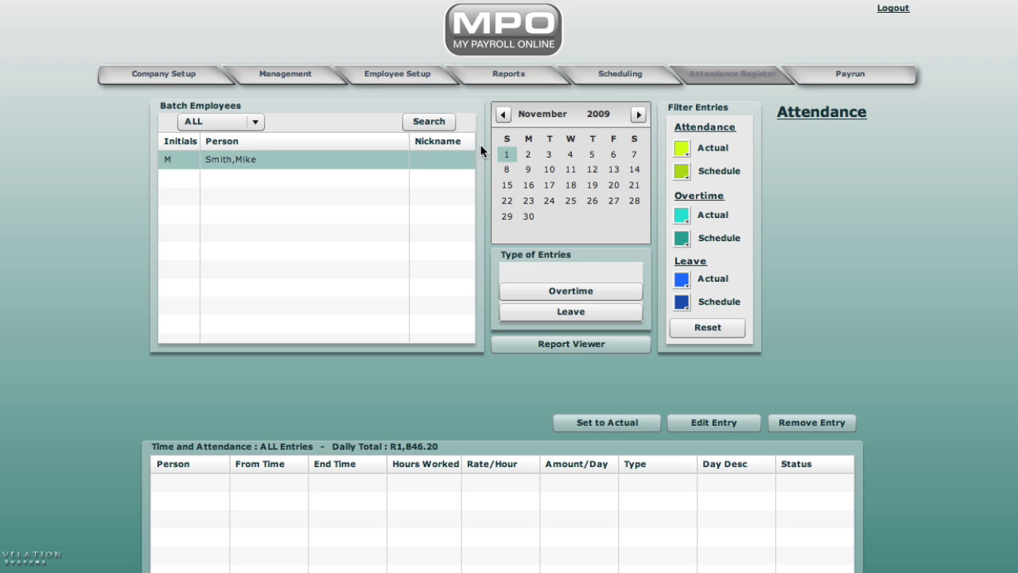
left_click(529, 154)
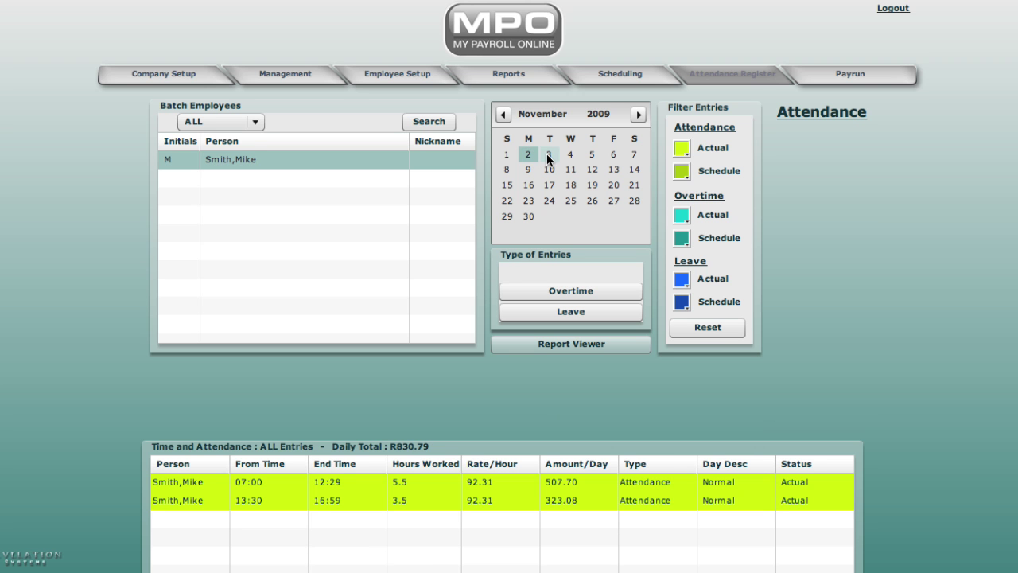
left_click(548, 156)
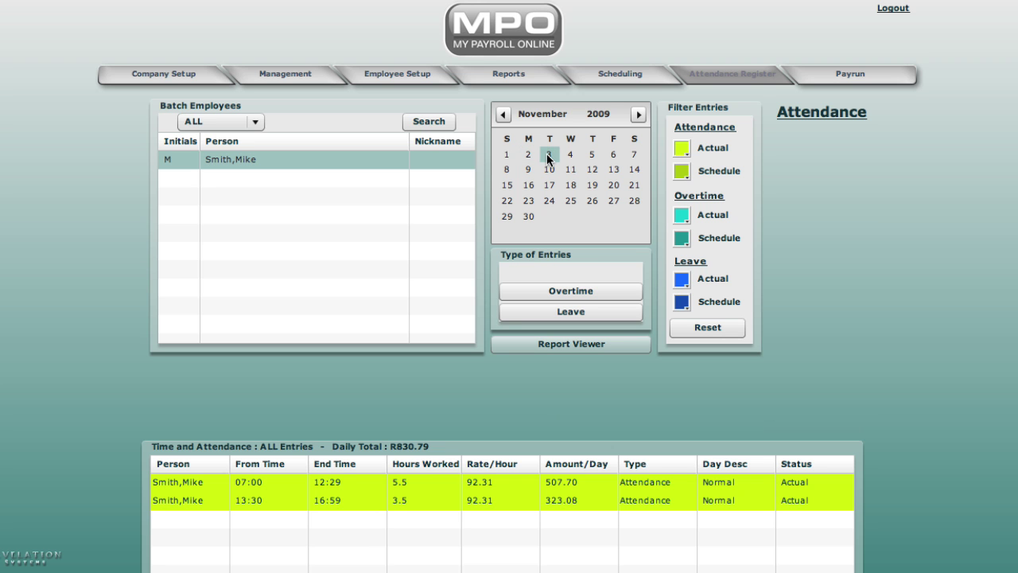
left_click(775, 485)
Add a 2-hour Overtime15 entry on 3 November from 17:00 to 18:59, worth R276.93
left_click(581, 294)
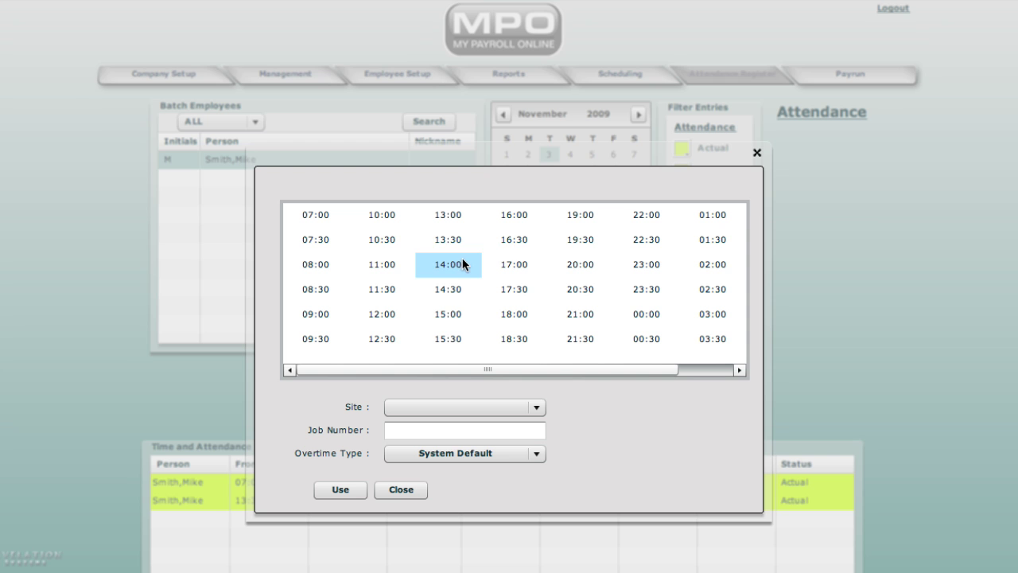
left_click(513, 265)
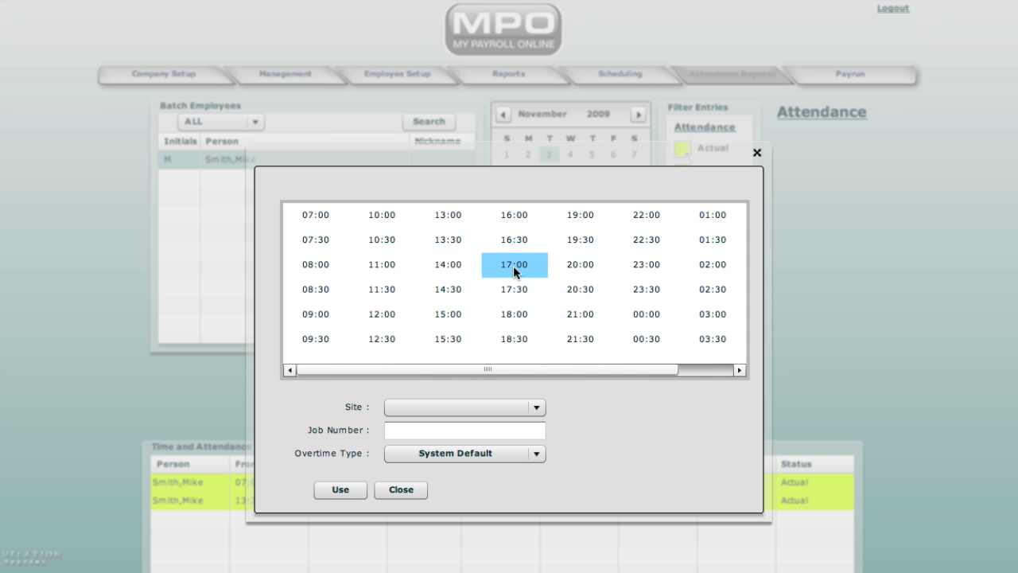
left_click(526, 334, "shift")
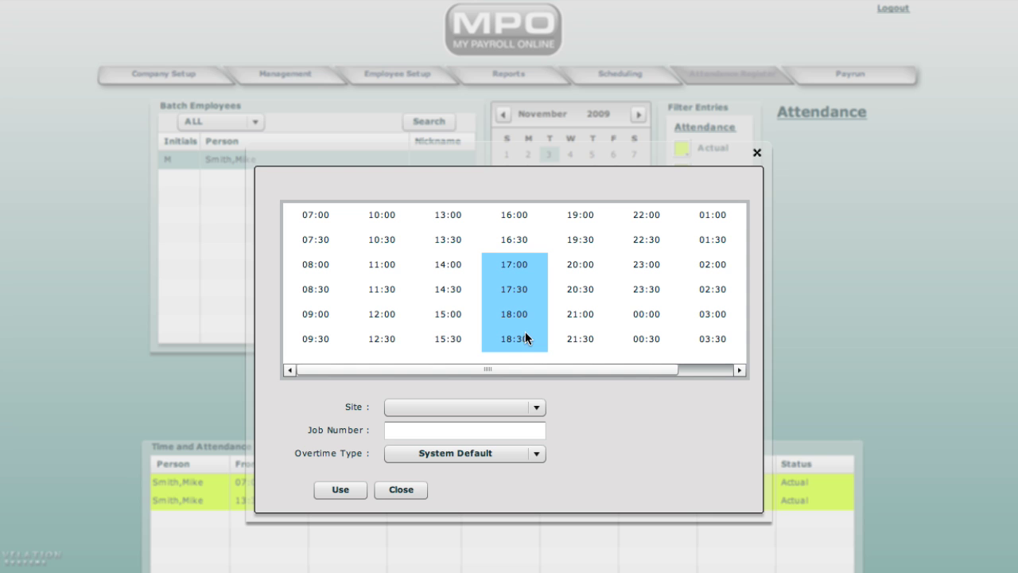
left_click(338, 488)
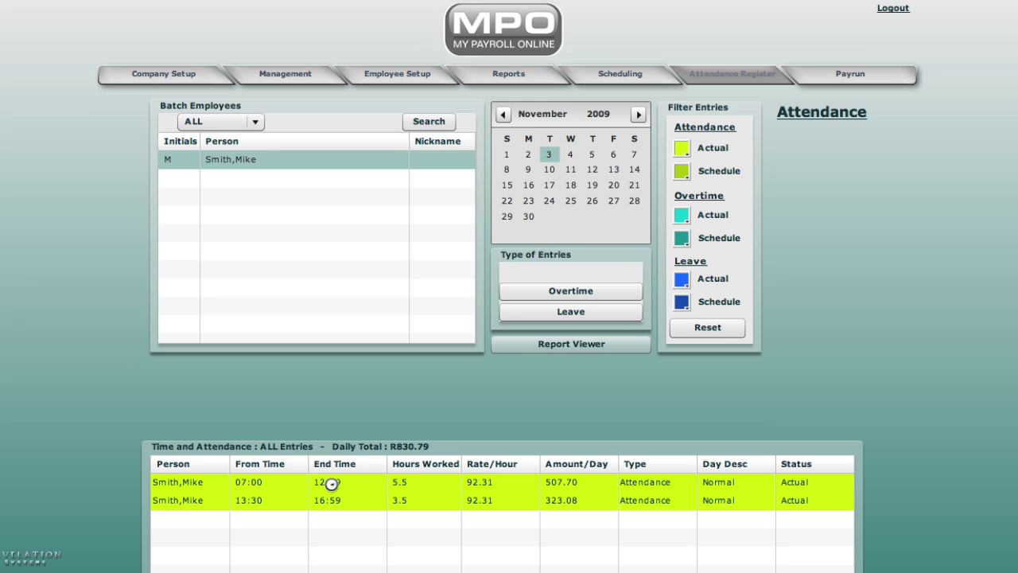
left_click(336, 521)
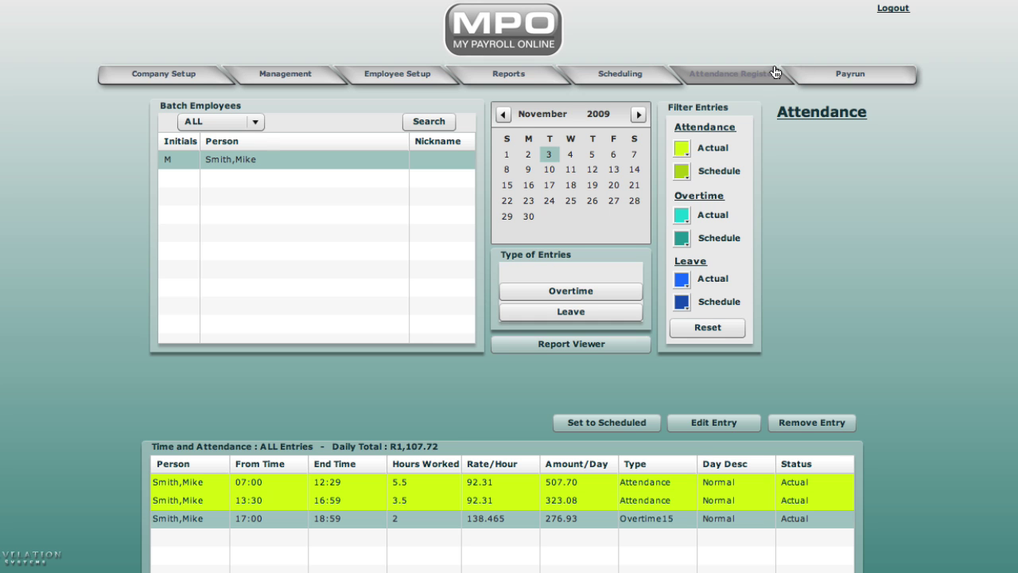
left_click(819, 78)
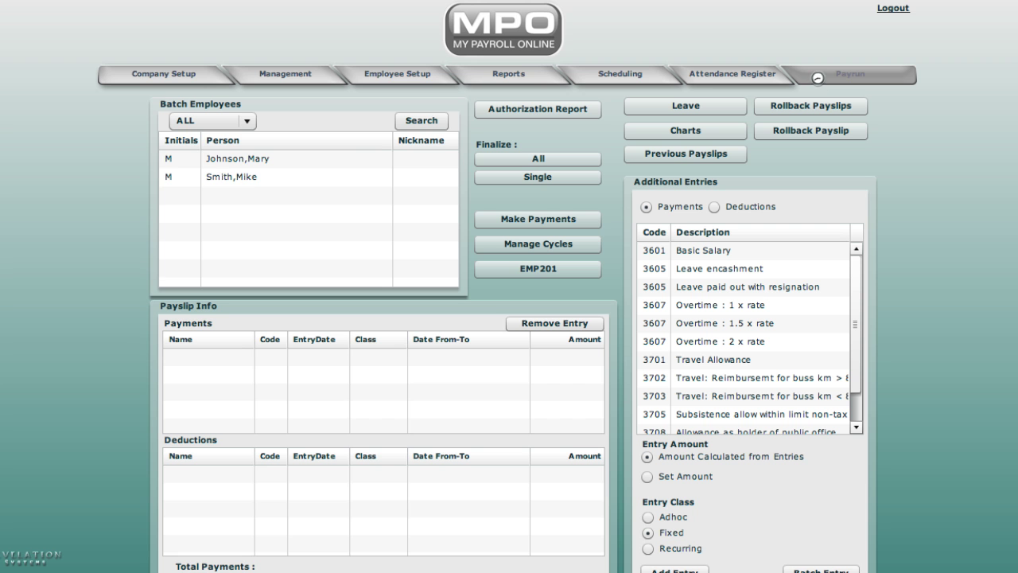
left_click(264, 176)
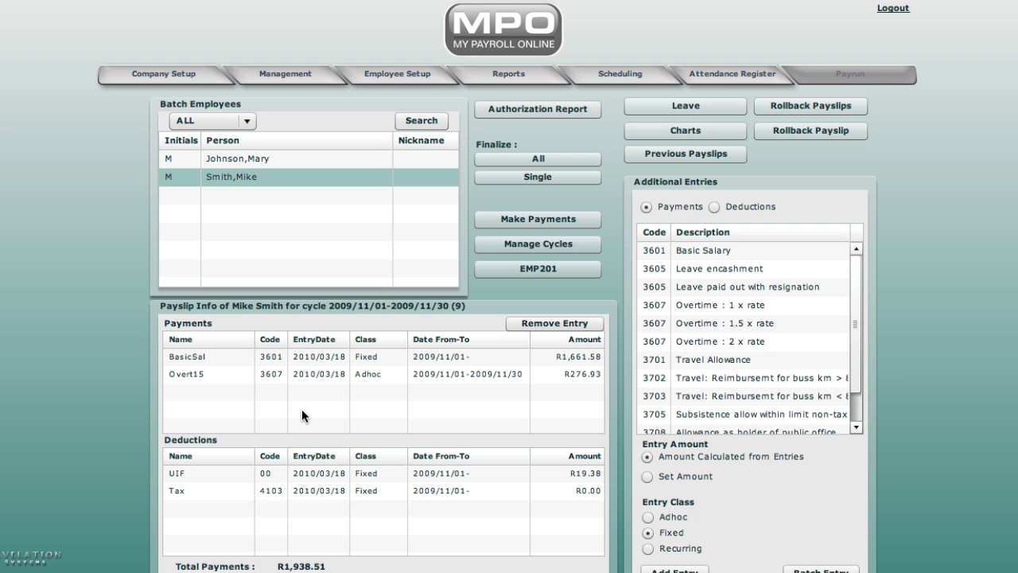
left_click(299, 374)
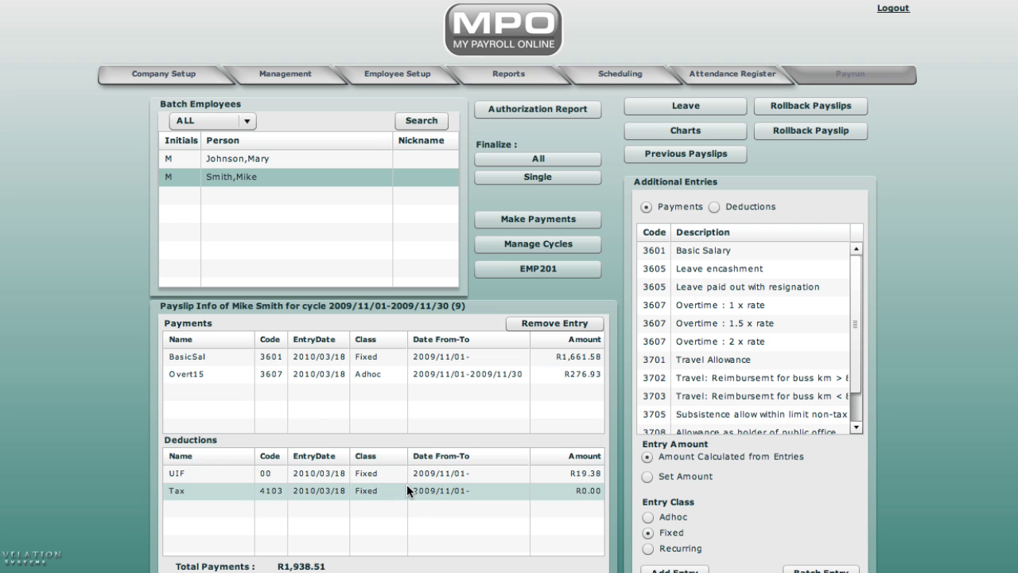
left_click(543, 109)
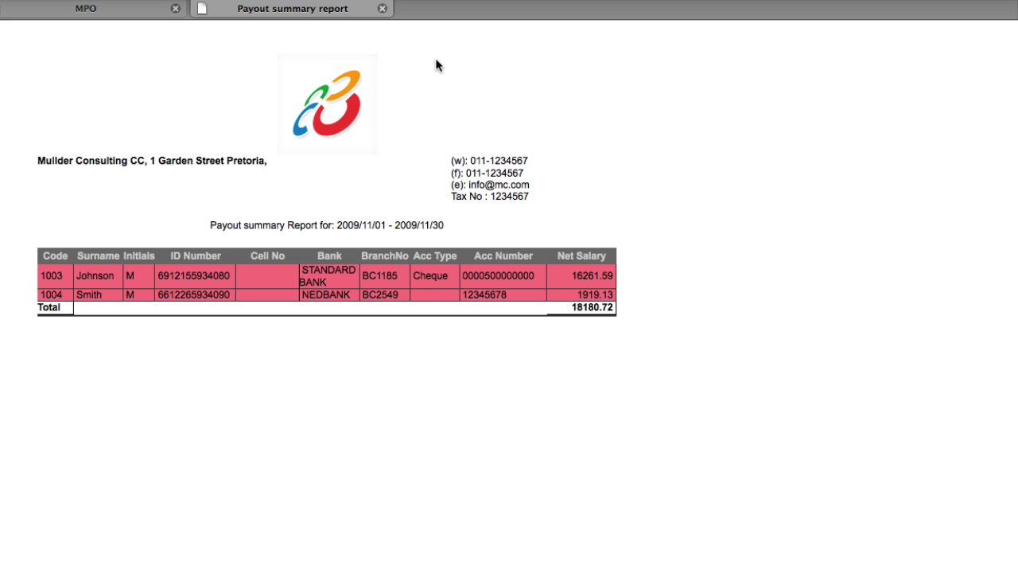
left_click(382, 8)
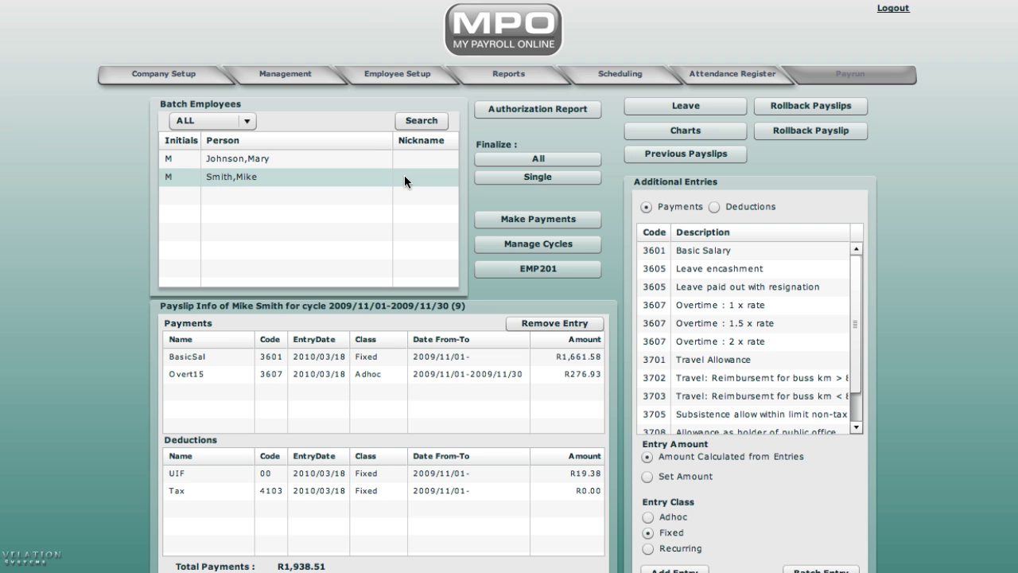
Finalize all listed November payslips and agree to print the detailed payslips
left_click(529, 158)
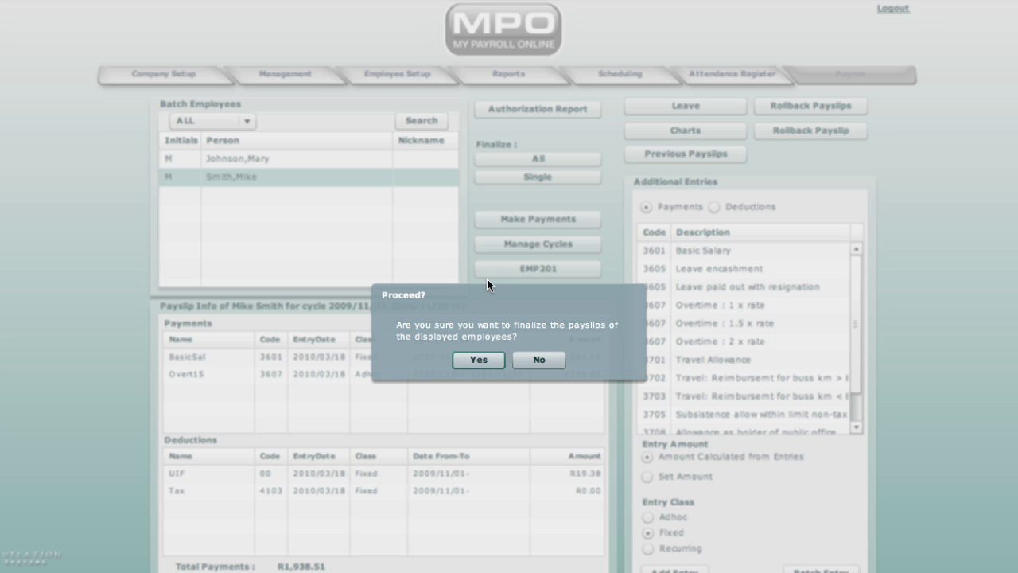
left_click(467, 361)
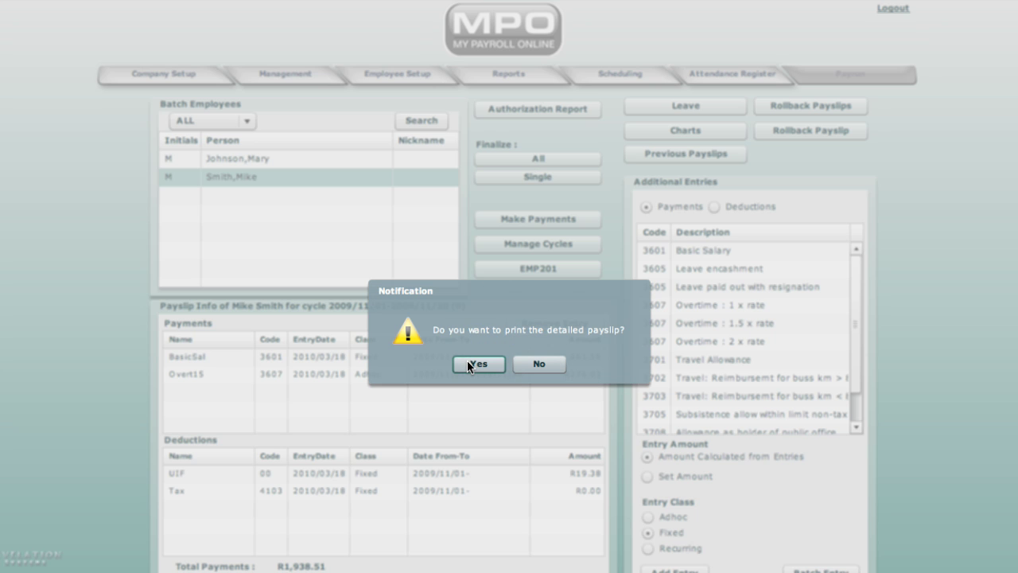
left_click(466, 360)
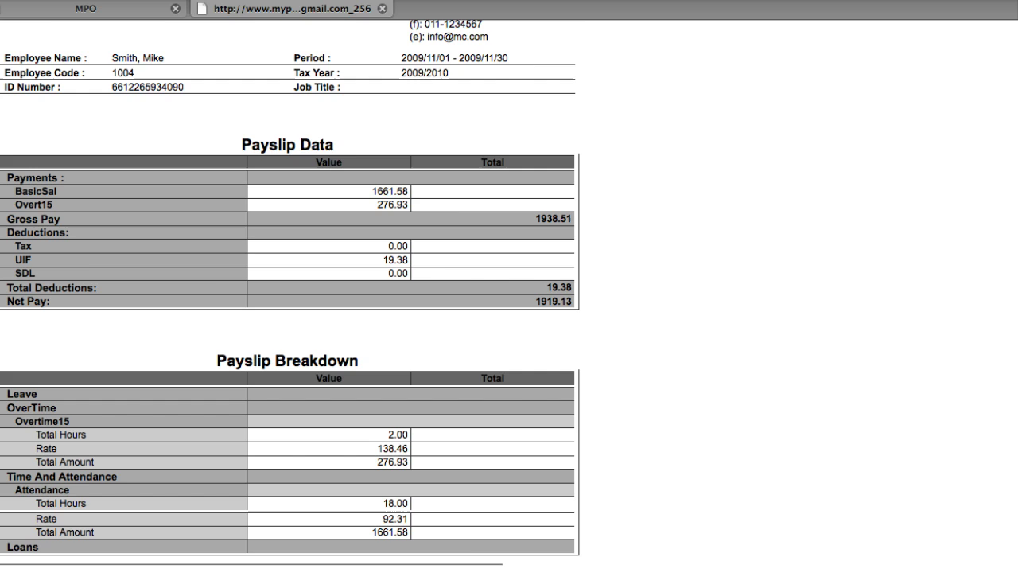
Close the detailed payslip page and print the Payrun page
scroll(290, 318, "up", 10)
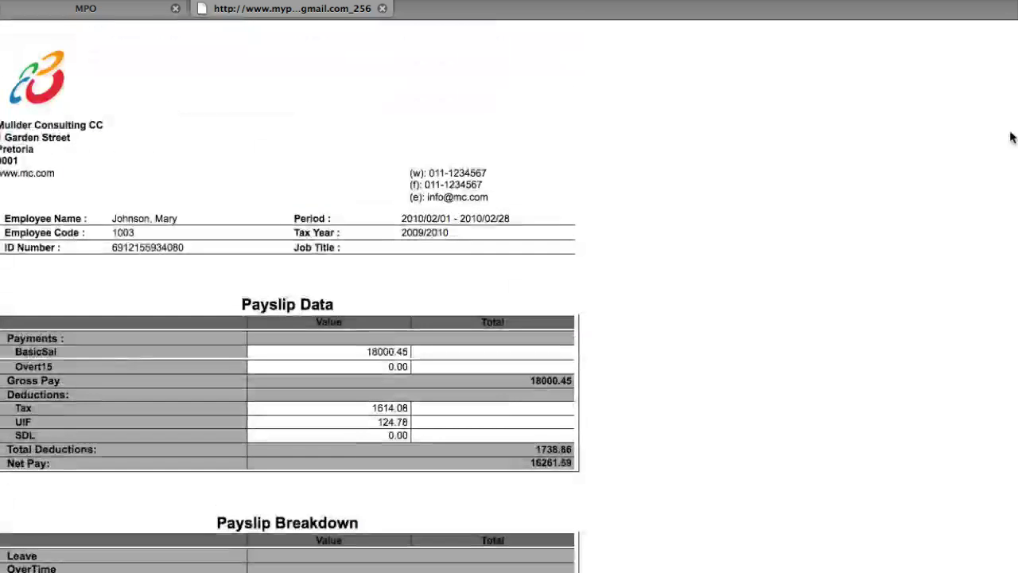
key("super+w")
left_click(104, 2)
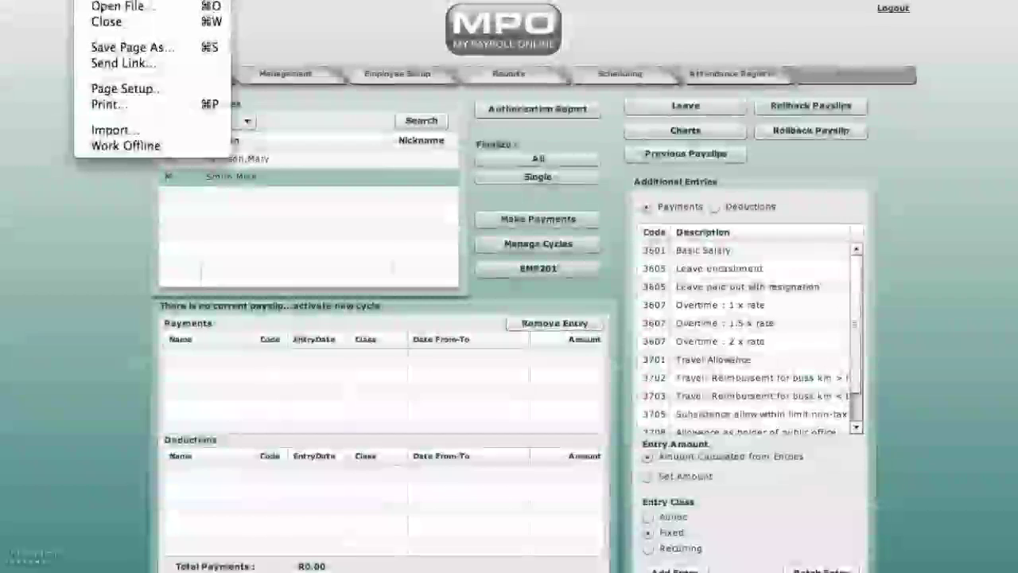
left_click(126, 104)
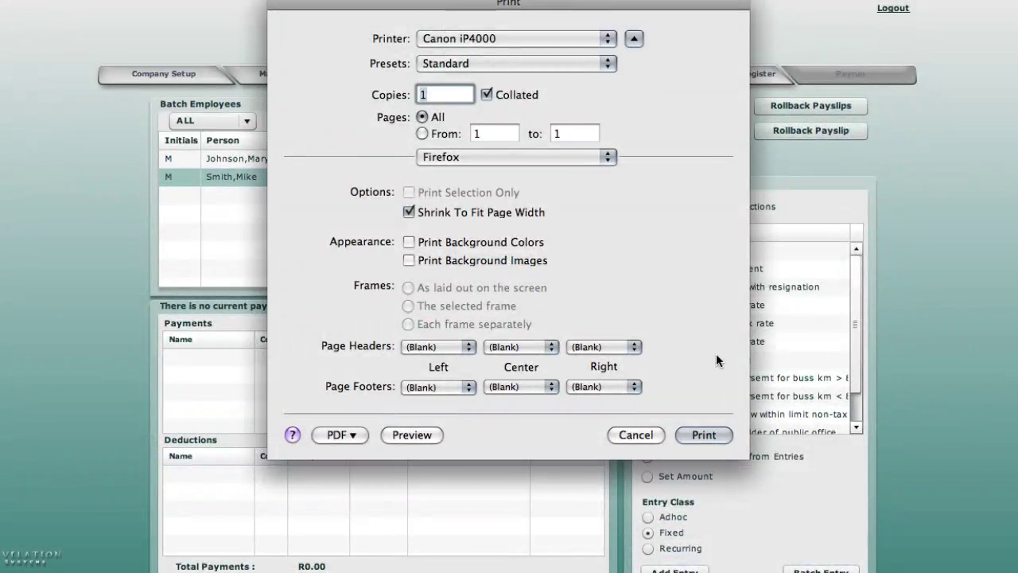
left_click(703, 432)
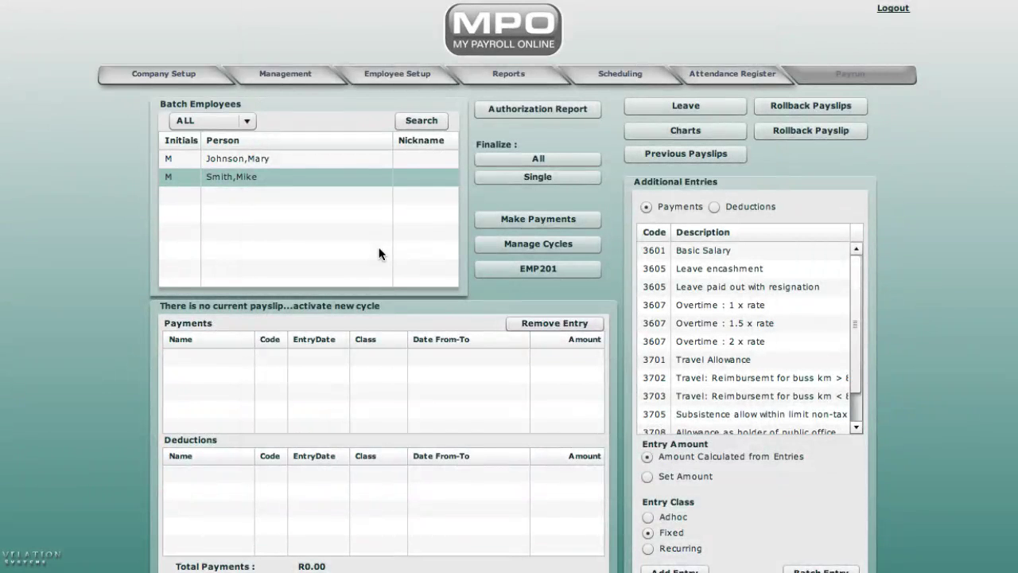
Mark the employee's R1,919.13 net payment as paid
left_click(513, 219)
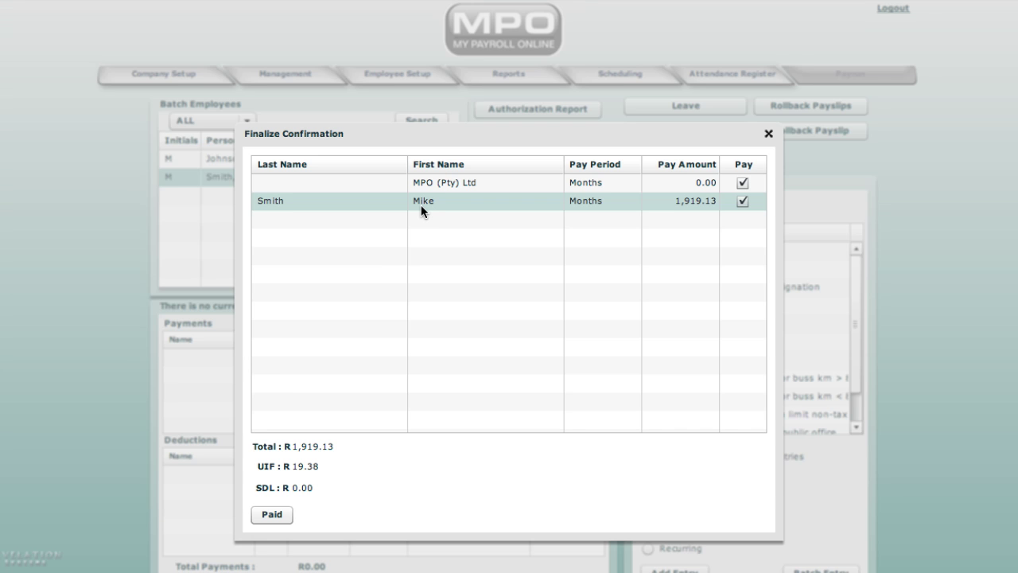
left_click(420, 204)
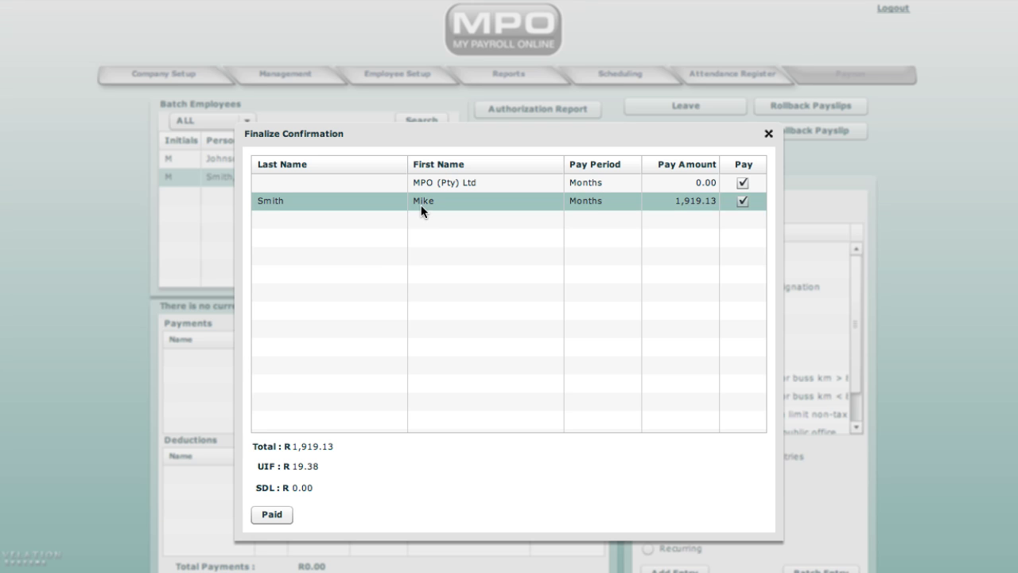
left_click(259, 516)
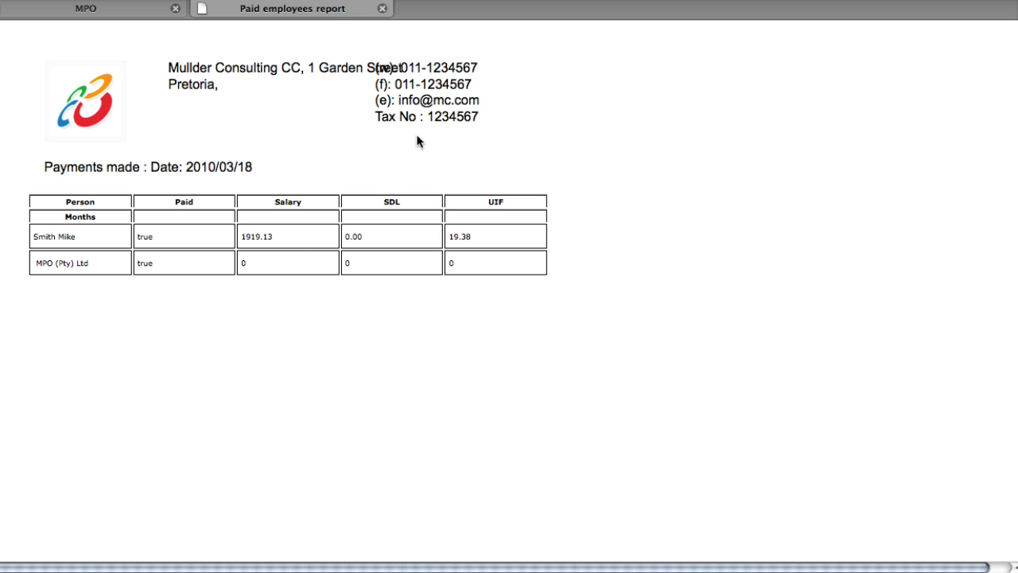
Close the paid employees report and dismiss the print settings without printing
left_click(382, 8)
left_click(89, 0)
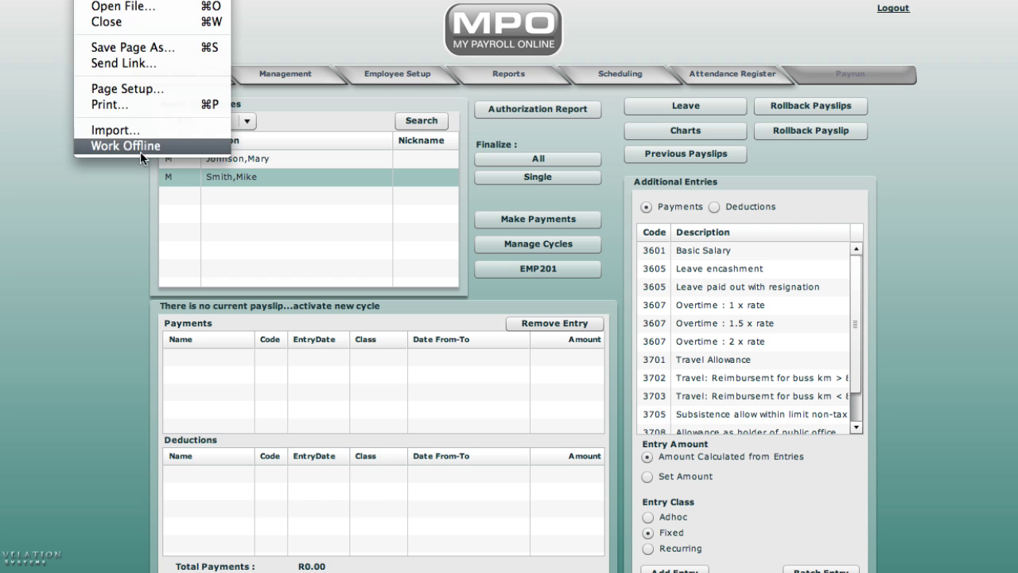
left_click(139, 104)
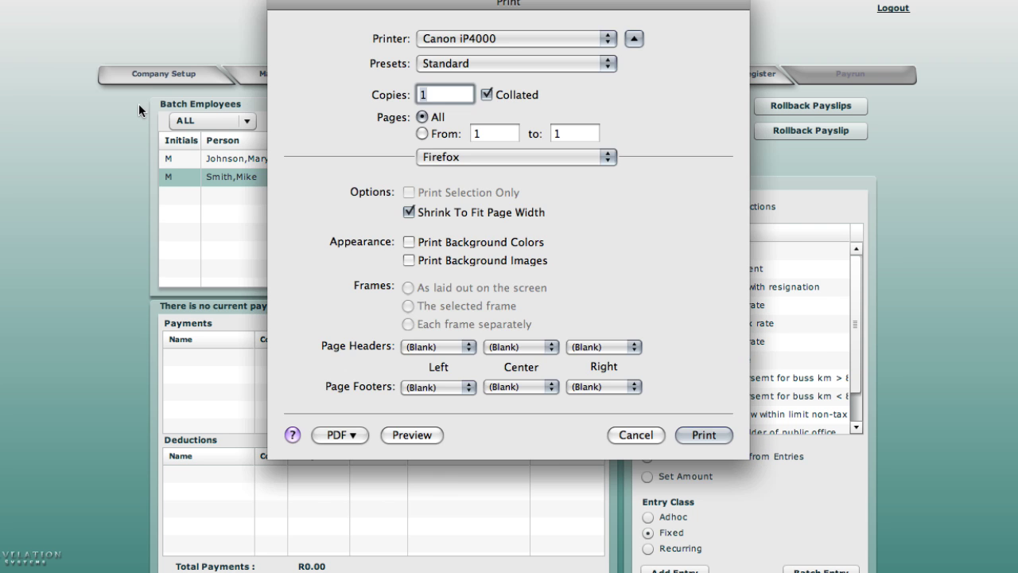
key("Escape")
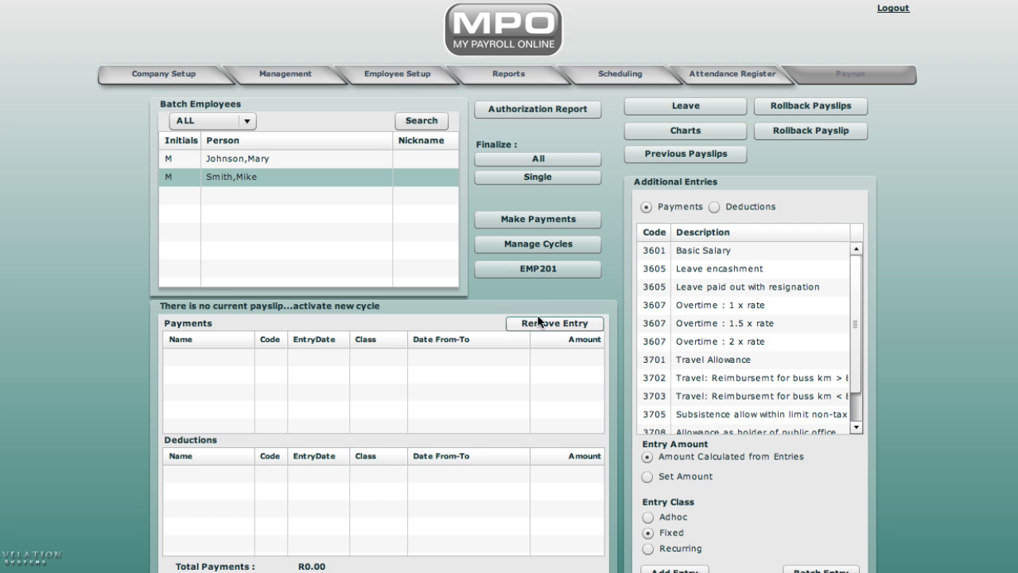
Start activating the next monthly cycle and print the EMP201 form when reminded
left_click(543, 242)
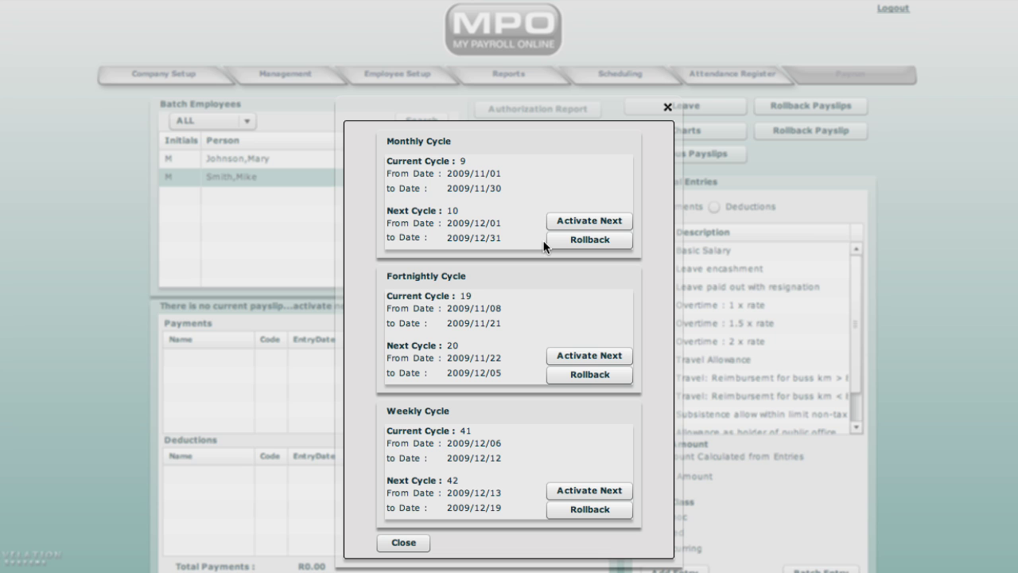
left_click(571, 219)
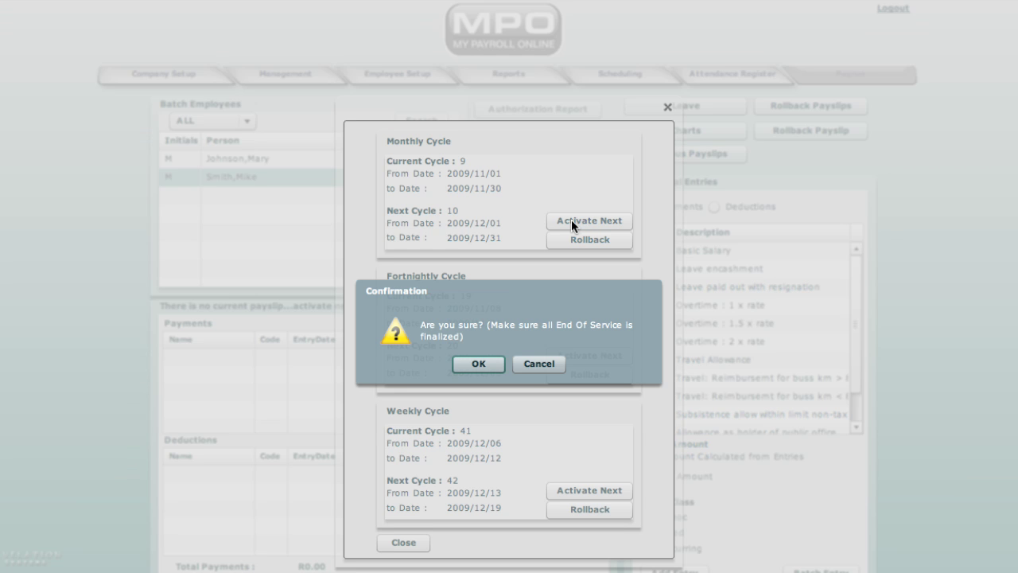
left_click(480, 365)
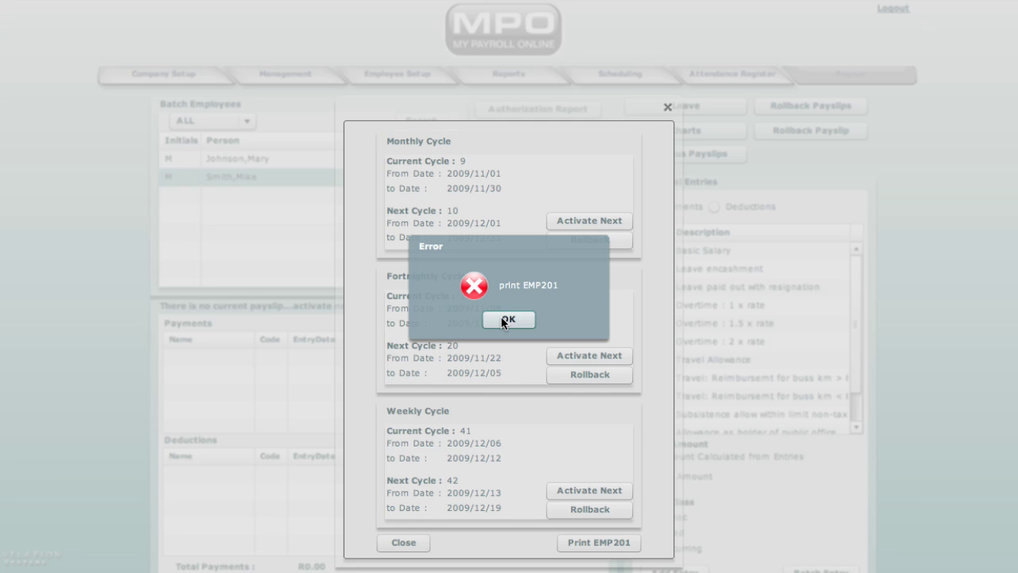
left_click(502, 320)
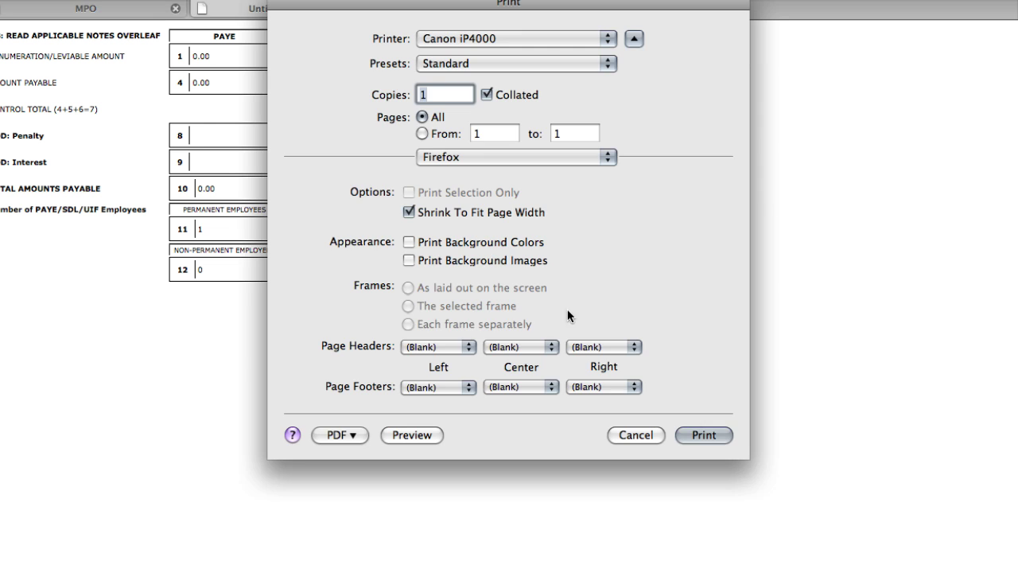
left_click(698, 436)
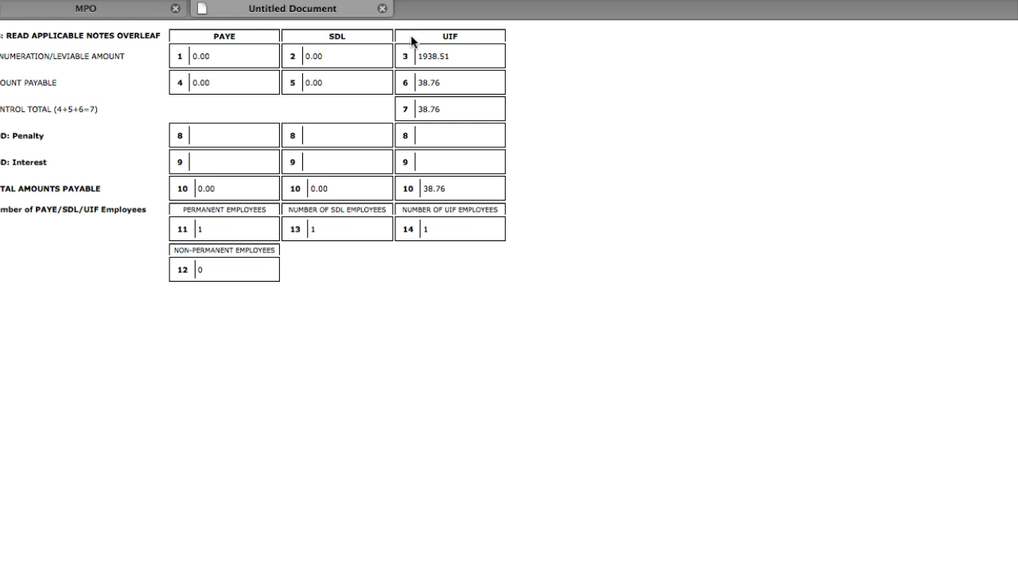
Activate the next monthly cycle, advancing it to December 2009 (cycle 10)
left_click(382, 9)
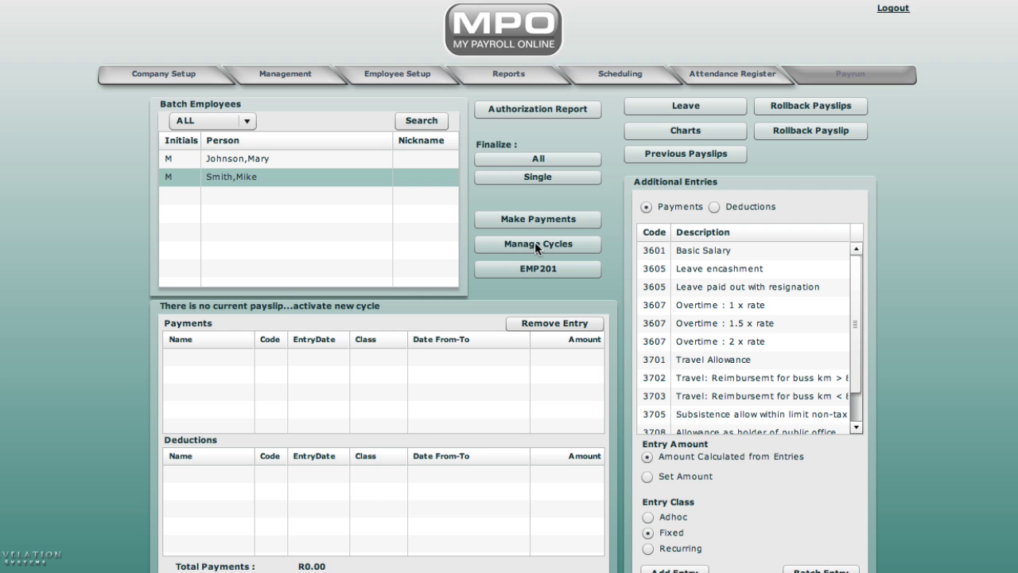
left_click(535, 244)
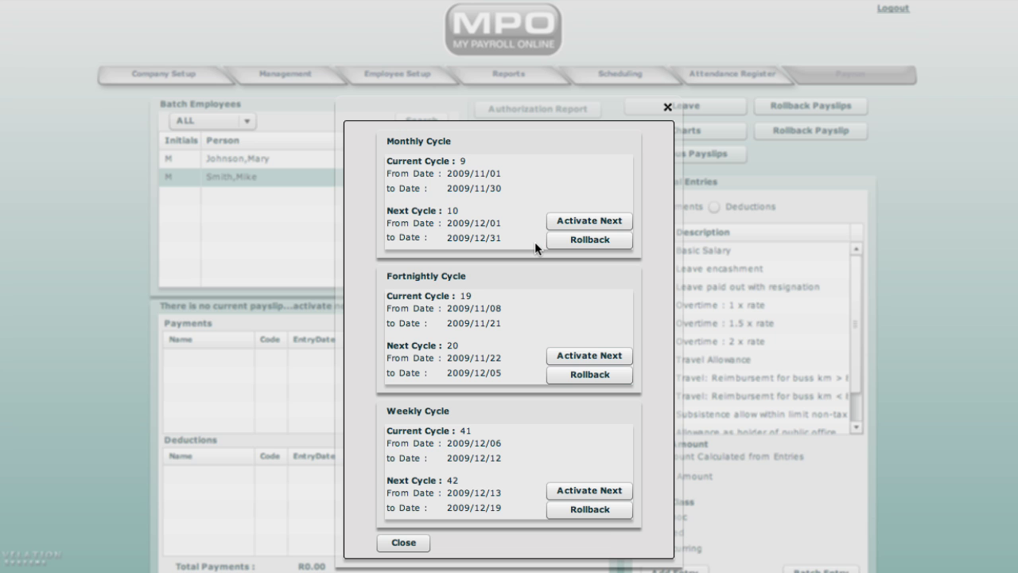
left_click(570, 229)
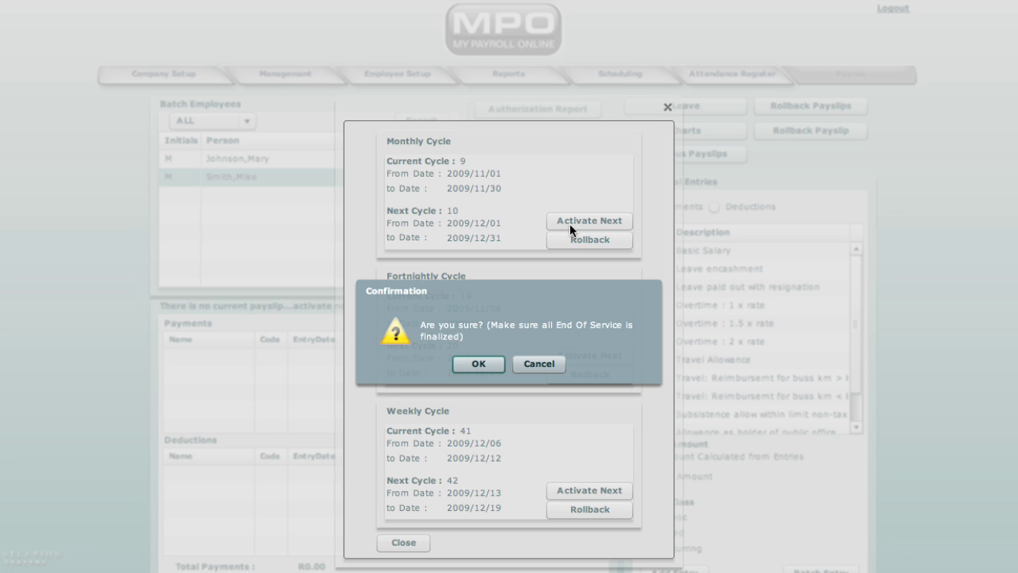
left_click(479, 364)
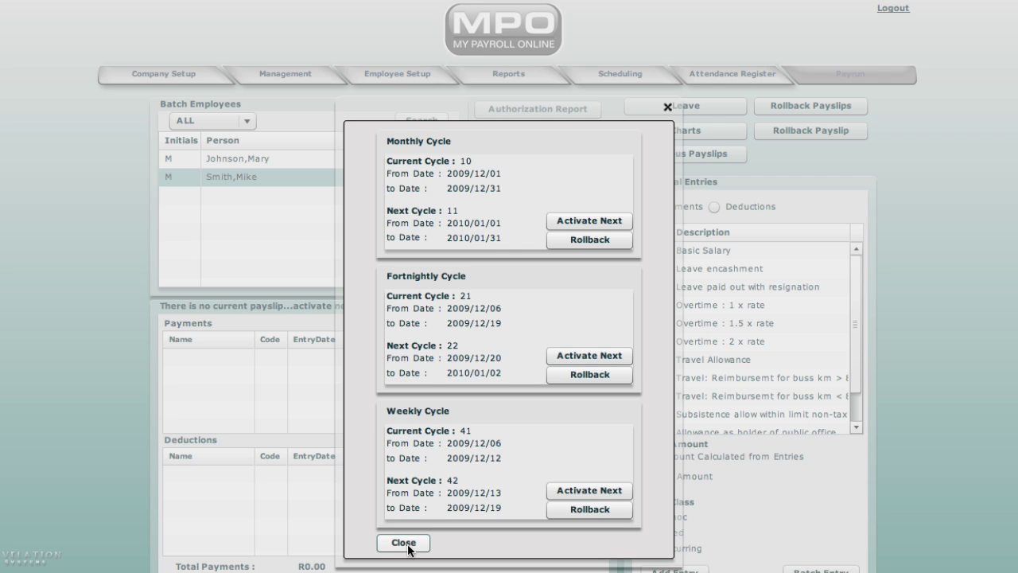
Close Manage Cycles and show the employee's December cycle 10 payslip with BasicSal, UIF and Tax at R0.00
left_click(404, 543)
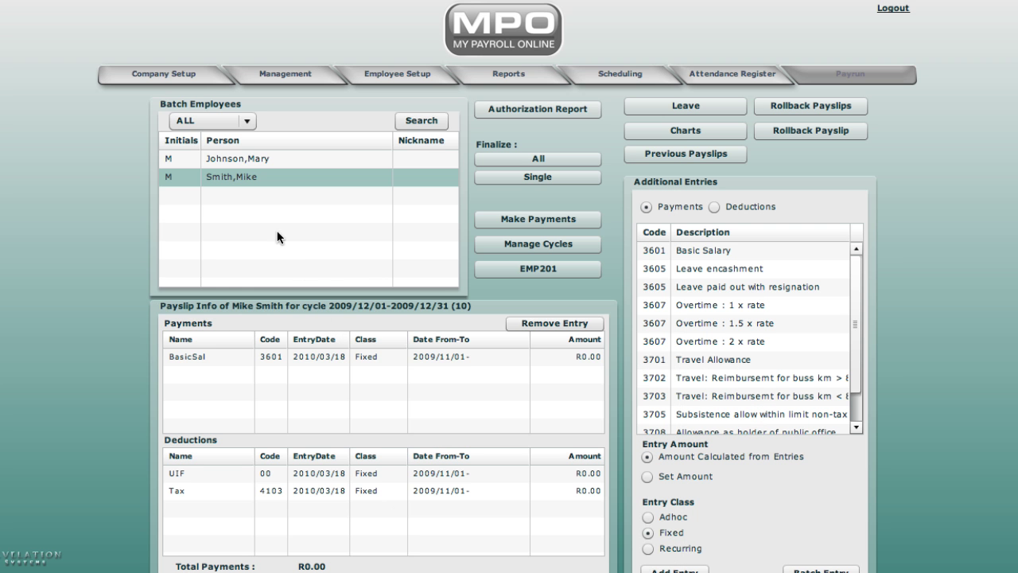
left_click(255, 179)
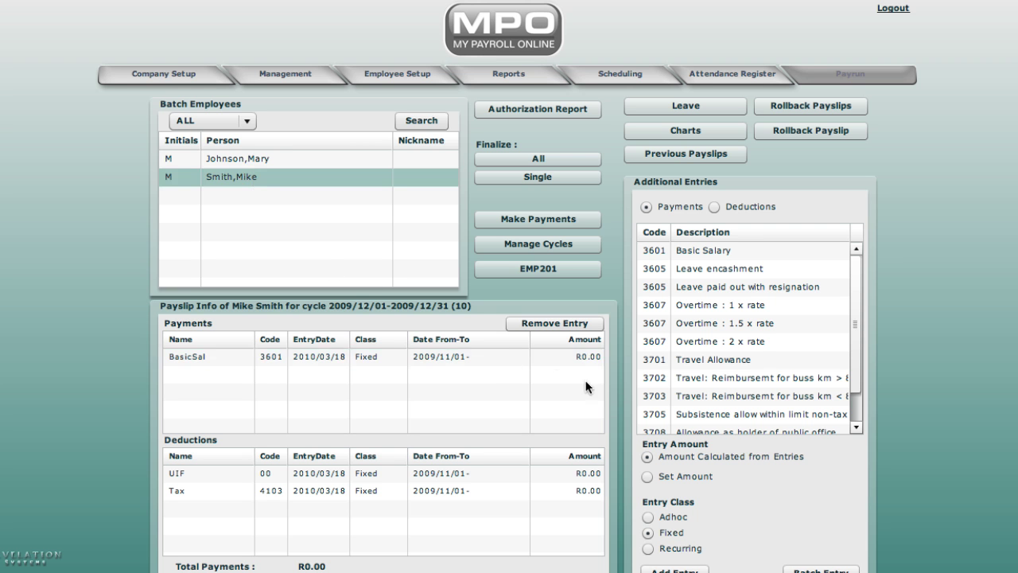